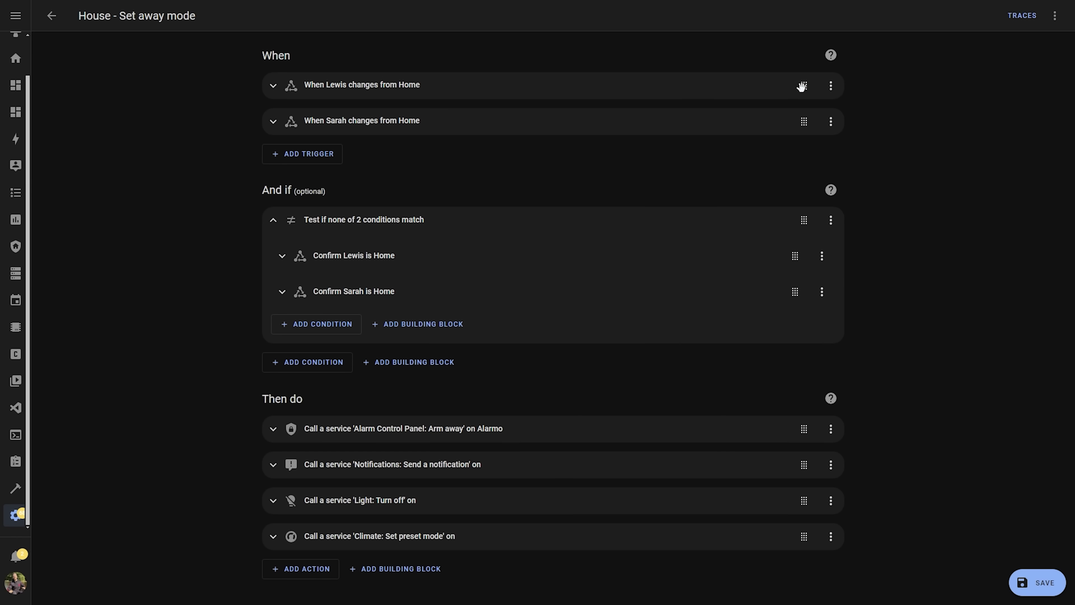
pyautogui.moveTo(802, 86); pyautogui.dragTo(803, 129)
pyautogui.moveTo(804, 85); pyautogui.dragTo(810, 124)
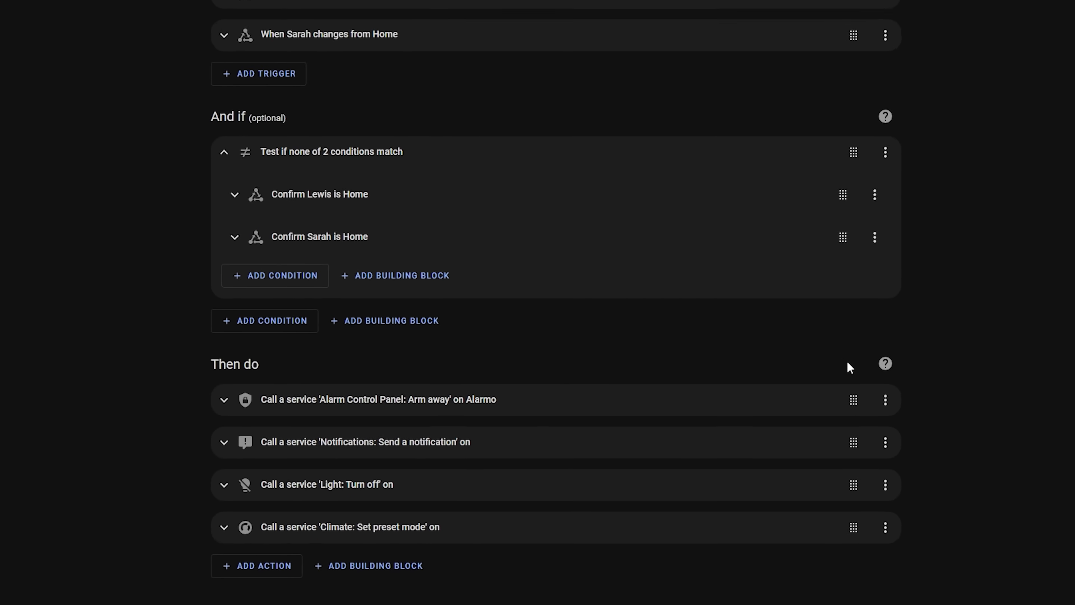
pyautogui.moveTo(854, 400); pyautogui.dragTo(859, 472)
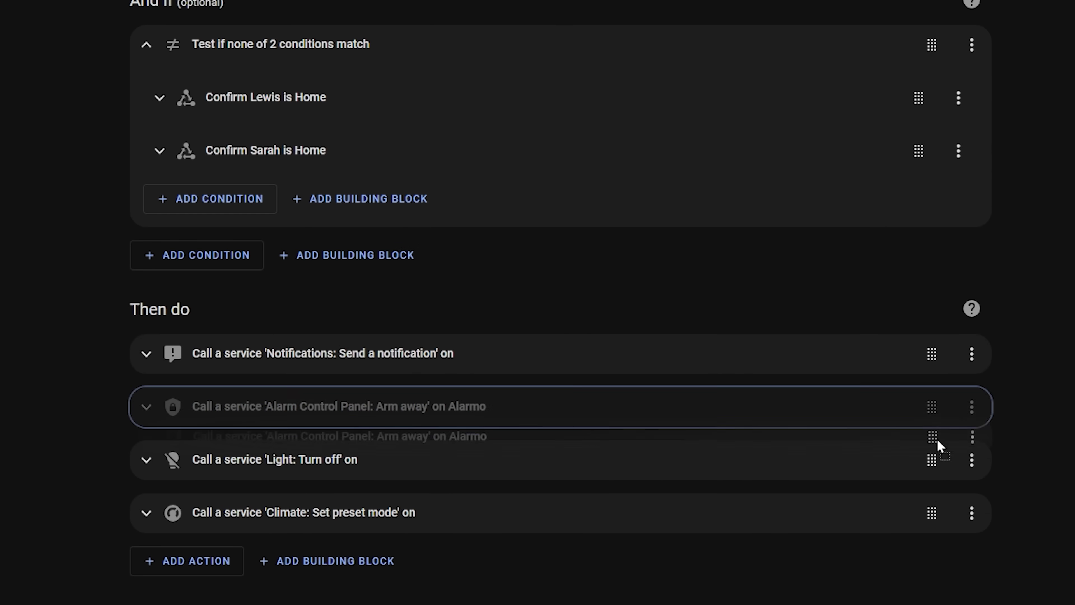
pyautogui.moveTo(937, 444); pyautogui.dragTo(934, 339)
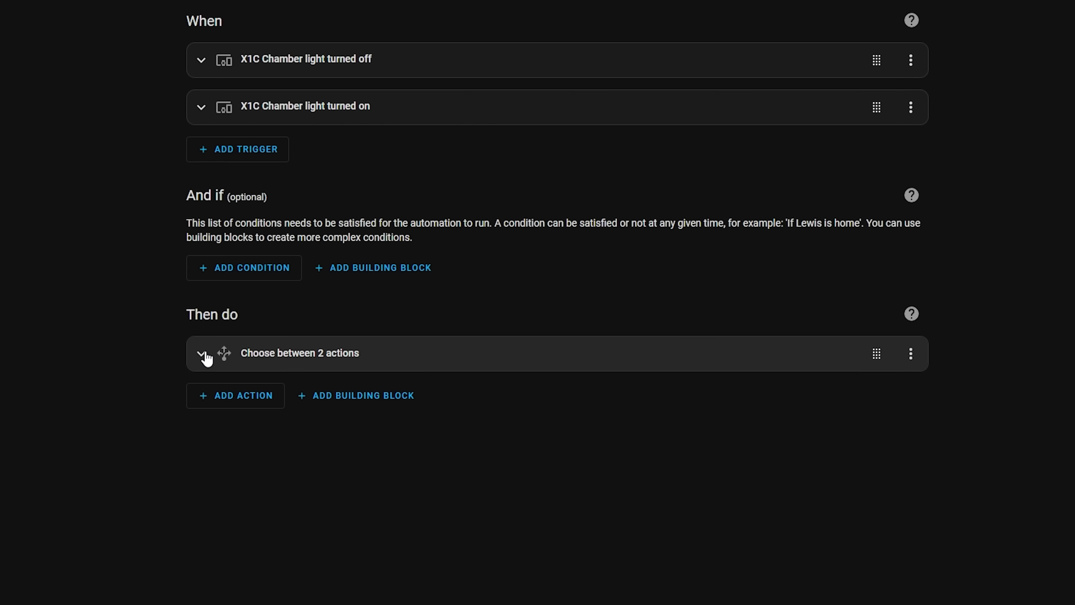
# Expand Choose and both Options, then move Light 'Turn on' into Option 1 and 'Turn off' into Option 2.
pyautogui.click(202, 354)
pyautogui.click(221, 410)
pyautogui.scroll(-3, 222, 466)
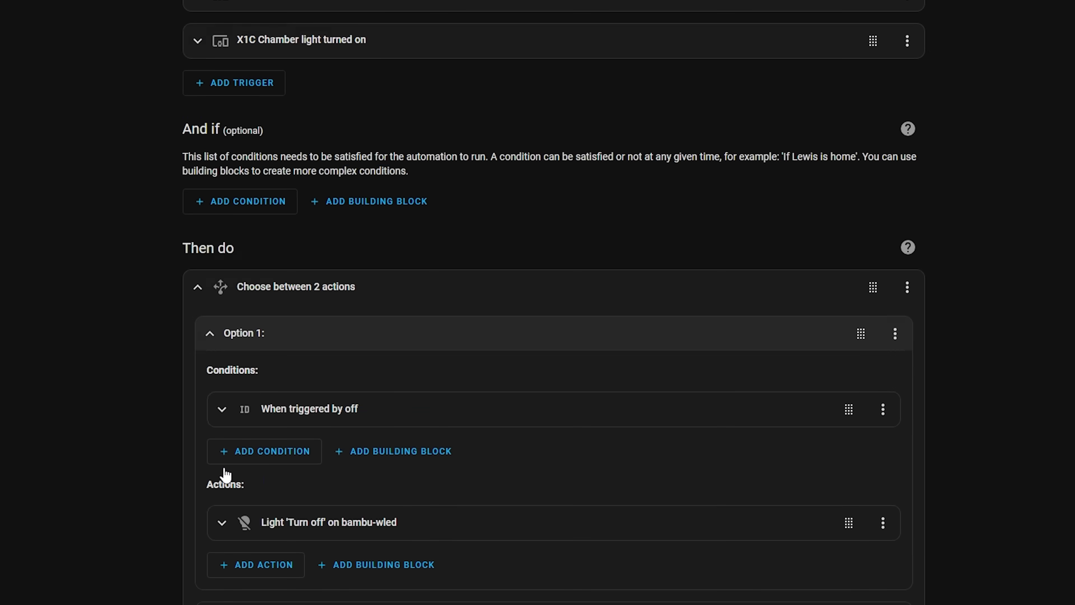
pyautogui.click(211, 583)
pyautogui.scroll(-5, 211, 584)
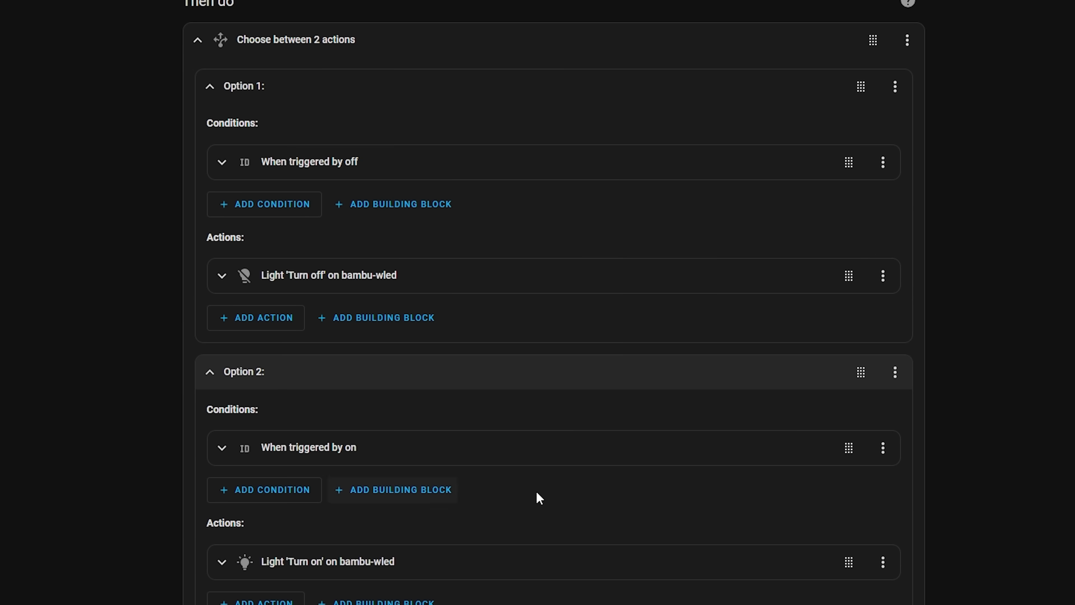
pyautogui.scroll(1, 689, 533)
pyautogui.scroll(-3, 720, 521)
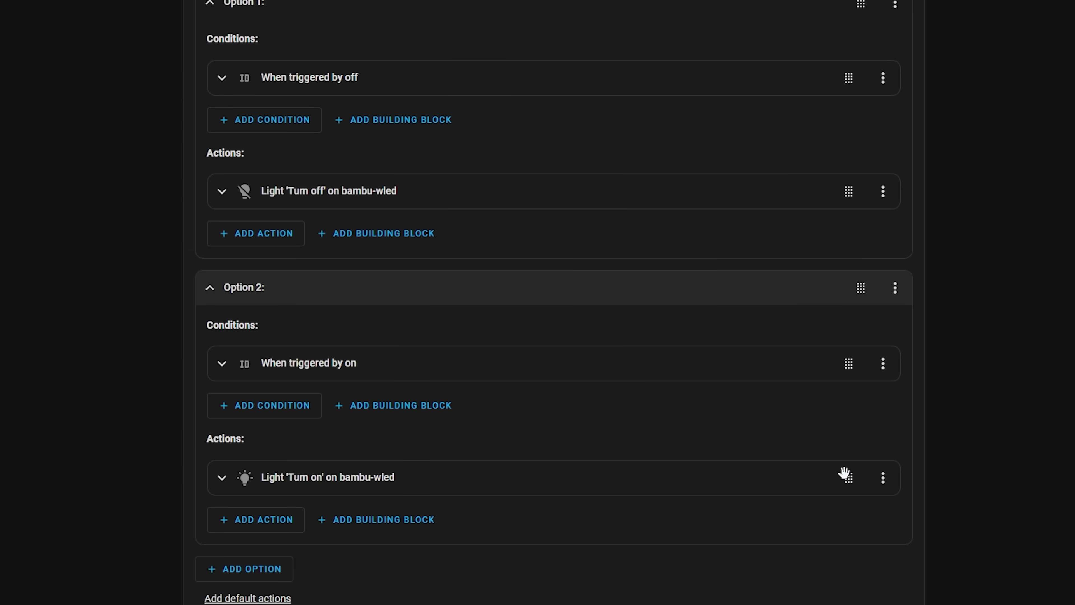
pyautogui.moveTo(845, 478); pyautogui.dragTo(813, 252)
pyautogui.moveTo(851, 191); pyautogui.dragTo(825, 488)
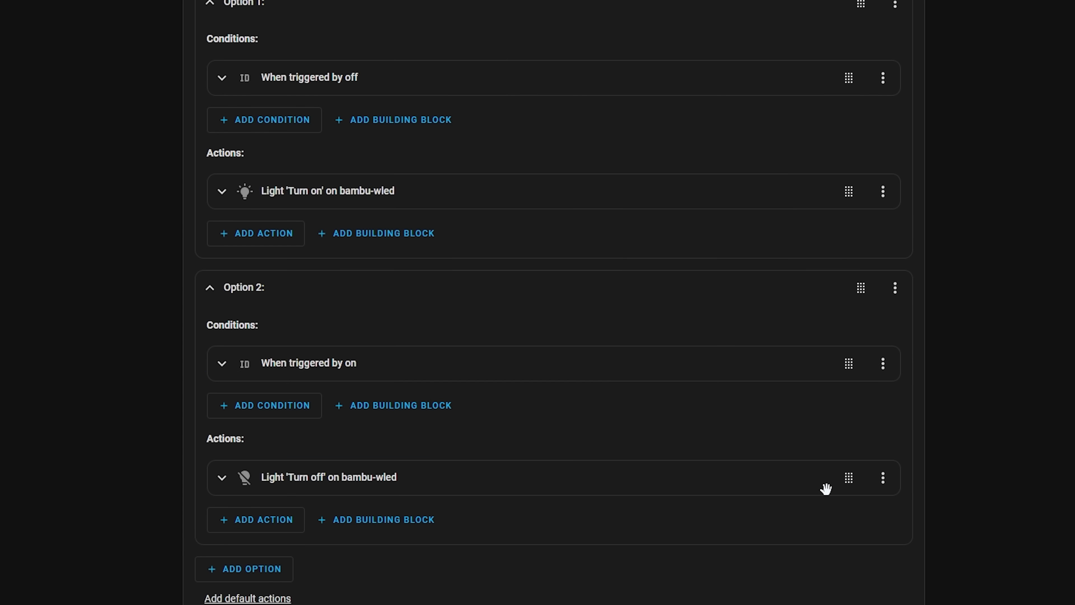
# Move the 'triggered by off' condition into the And if section, then back into Option 1.
pyautogui.scroll(6, 803, 369)
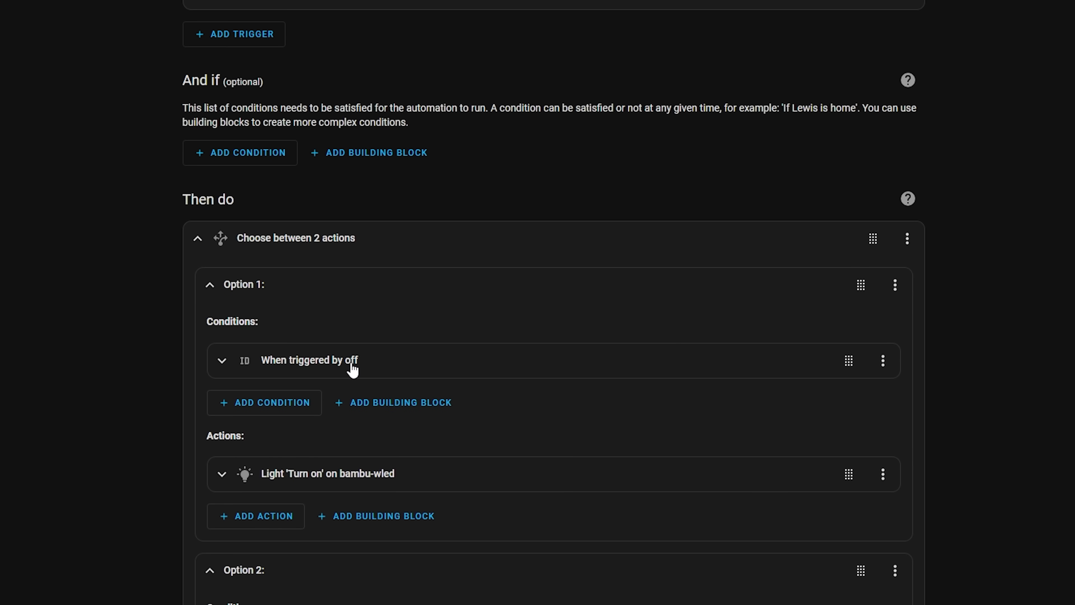
pyautogui.click(353, 370)
pyautogui.click(343, 367)
pyautogui.moveTo(849, 361); pyautogui.dragTo(550, 158)
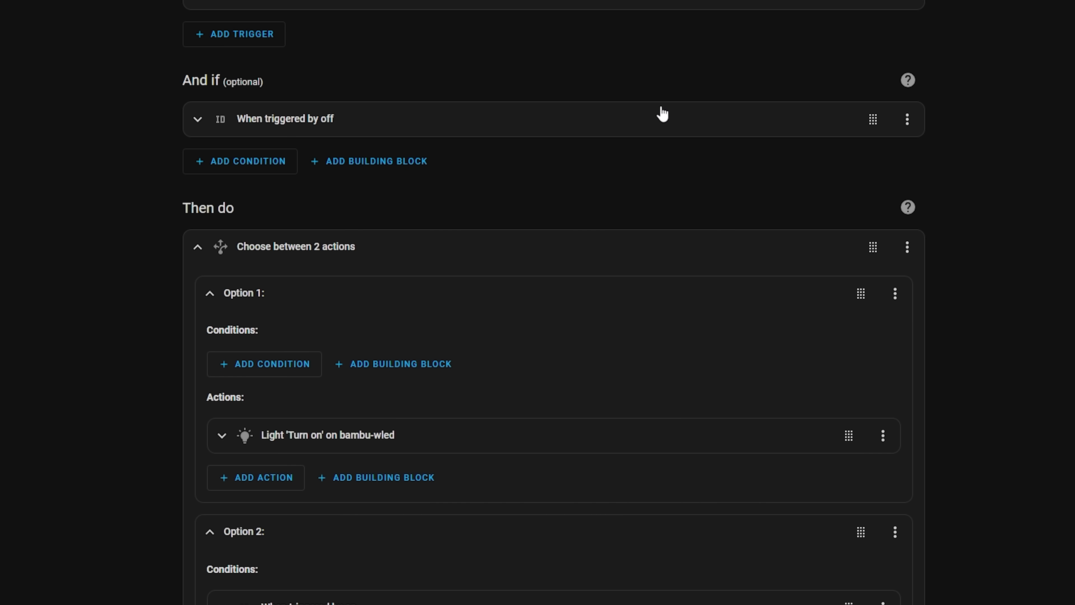
pyautogui.moveTo(873, 119); pyautogui.dragTo(312, 330)
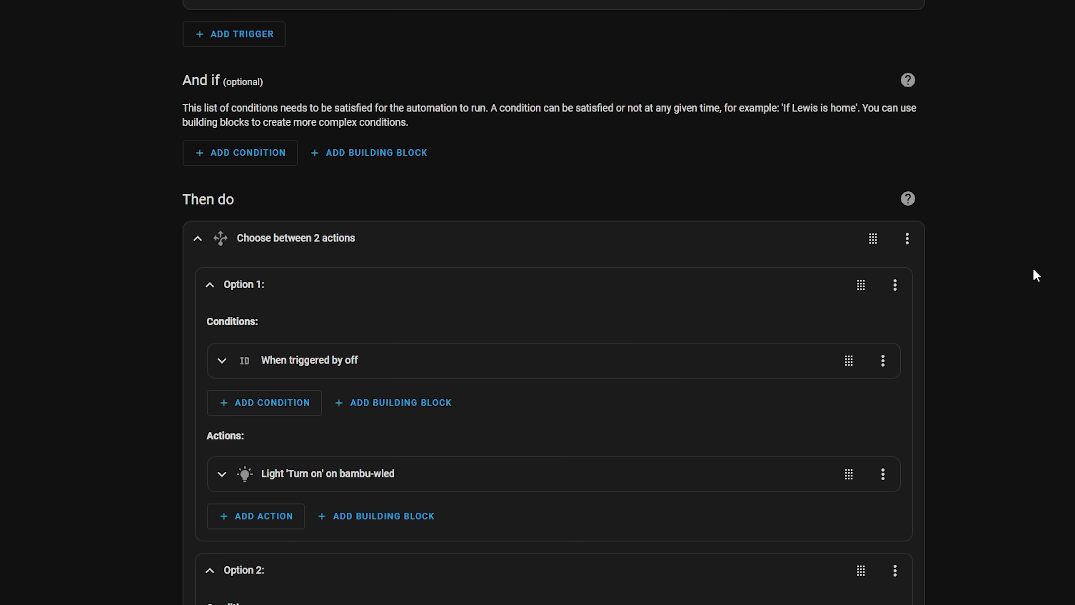
pyautogui.scroll(-4, 1058, 276)
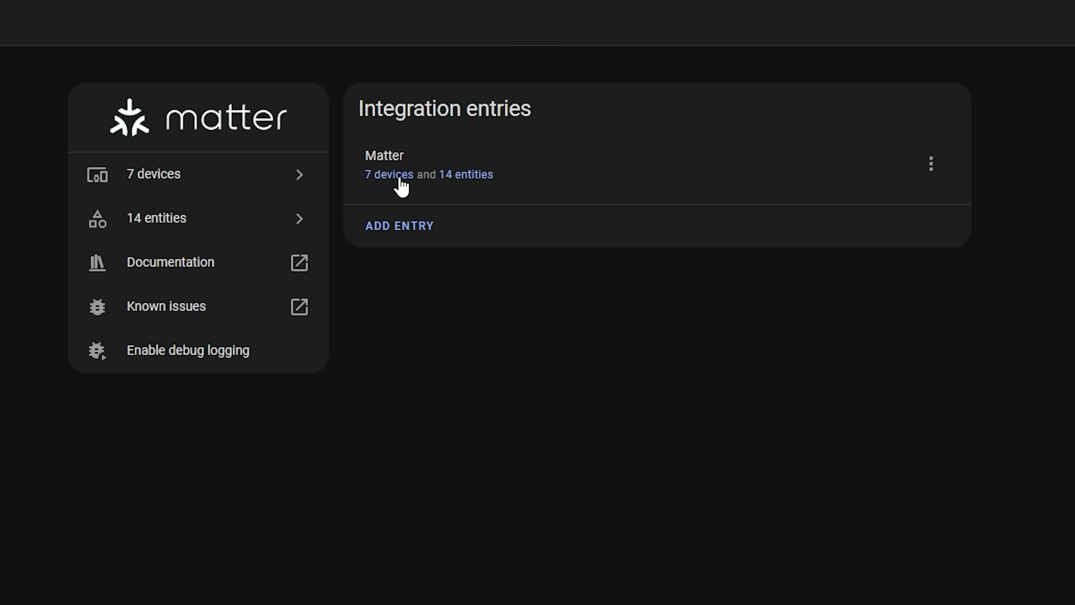
# Open the Hall Blinds Matter device, send it a close command, and expand its device info.
pyautogui.click(398, 176)
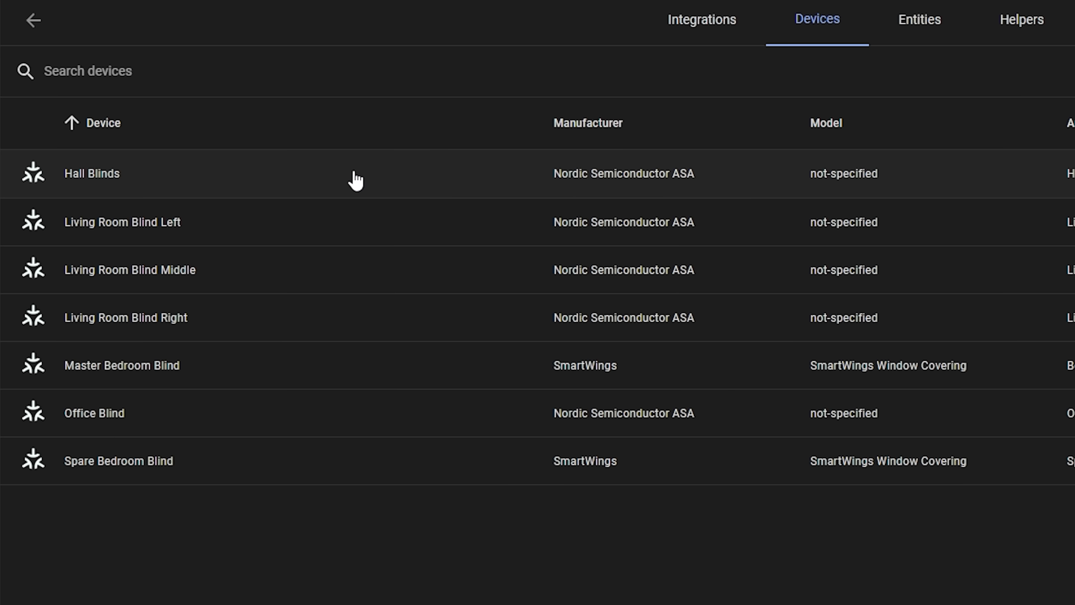
pyautogui.click(352, 180)
pyautogui.click(636, 111)
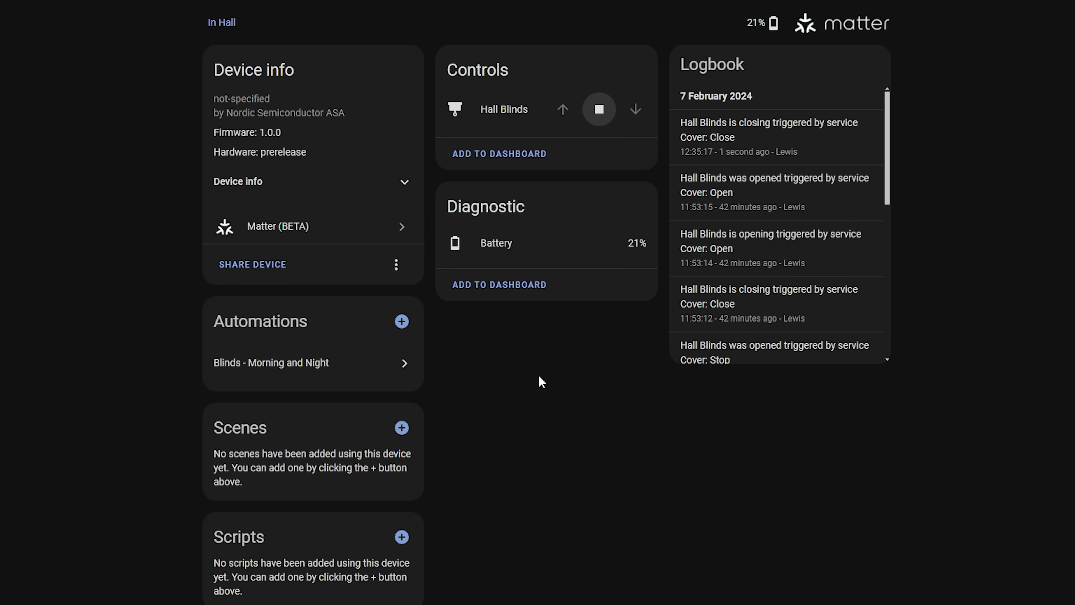
pyautogui.click(404, 191)
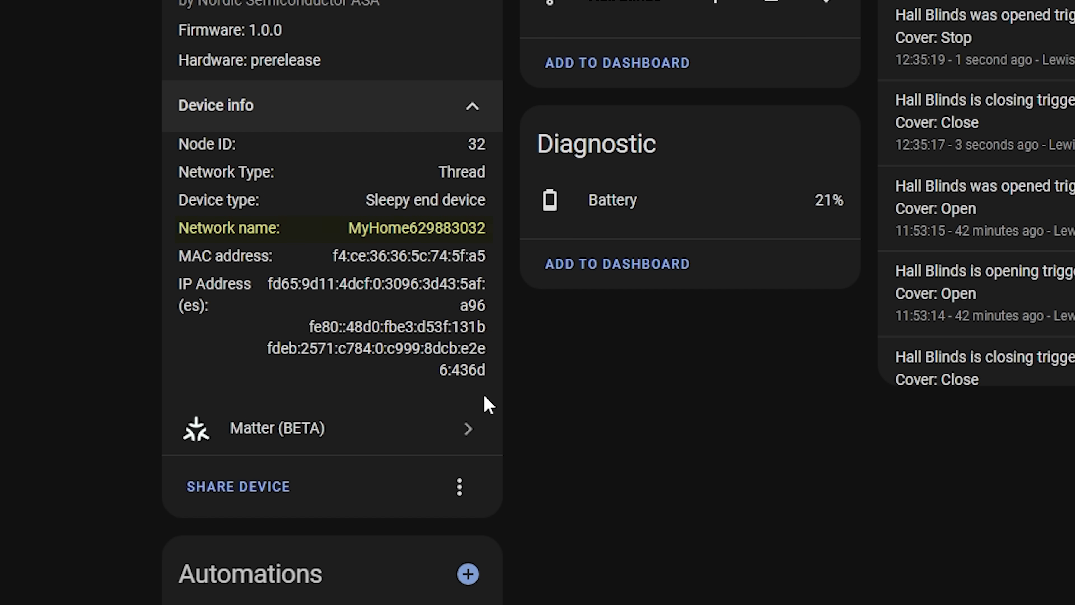
pyautogui.click(459, 487)
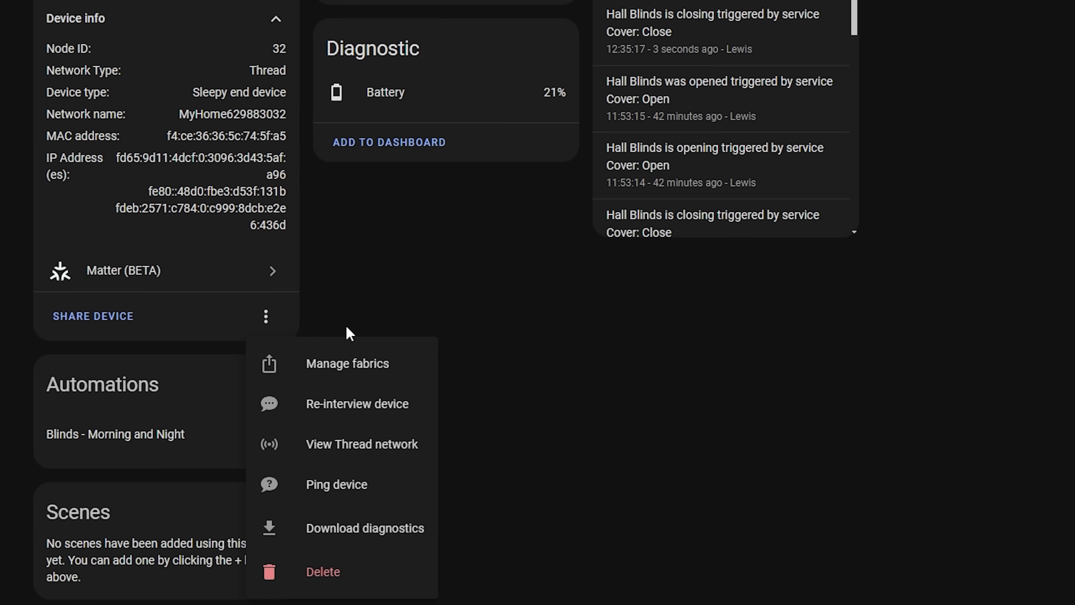
pyautogui.click(396, 376)
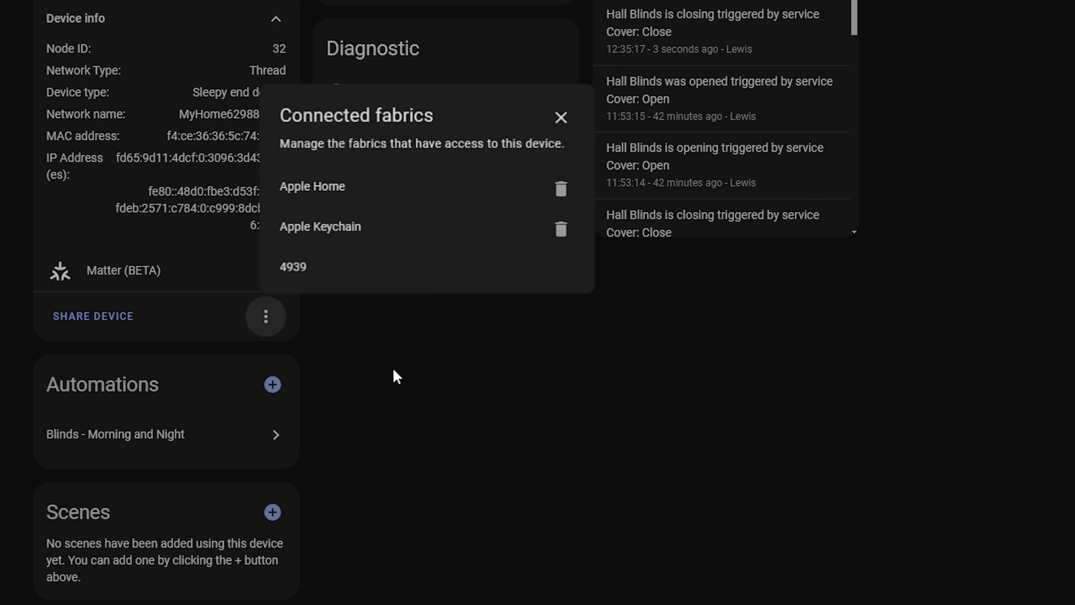
pyautogui.click(564, 233)
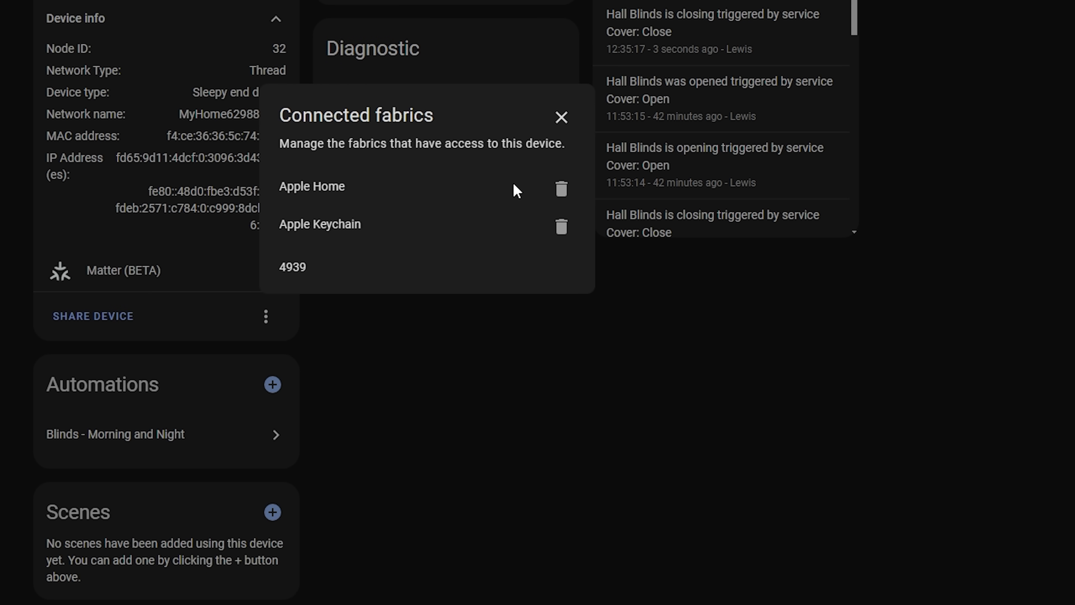
pyautogui.click(562, 118)
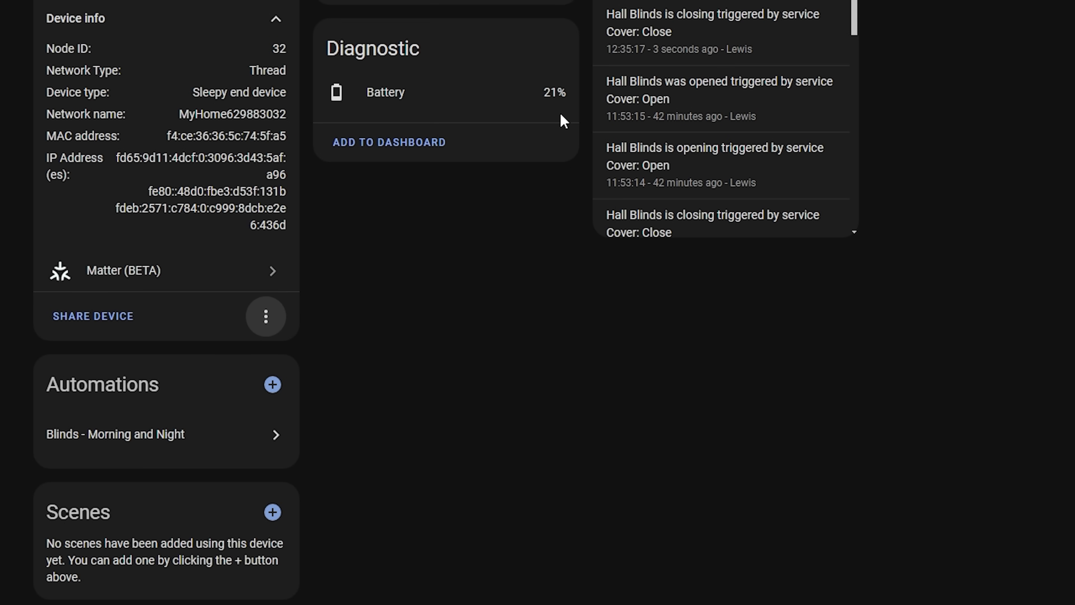
pyautogui.click(283, 314)
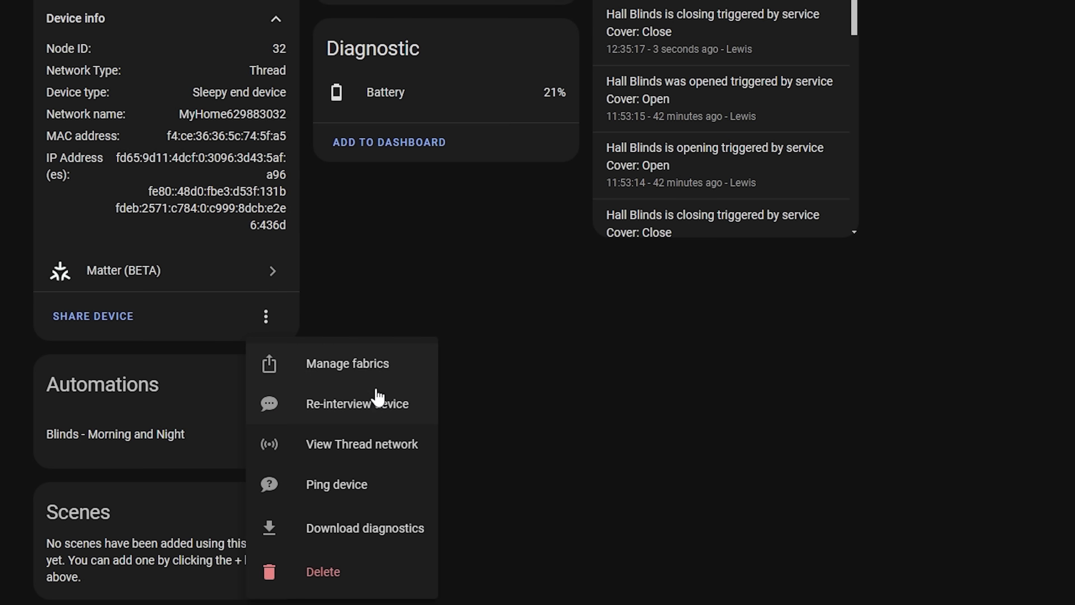
pyautogui.click(378, 406)
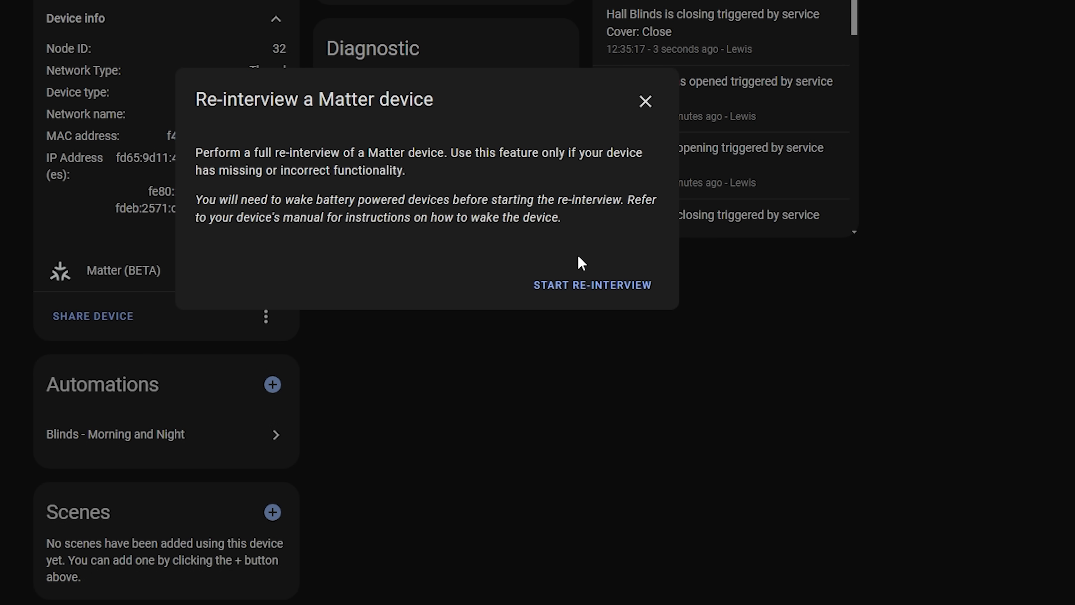
pyautogui.click(642, 108)
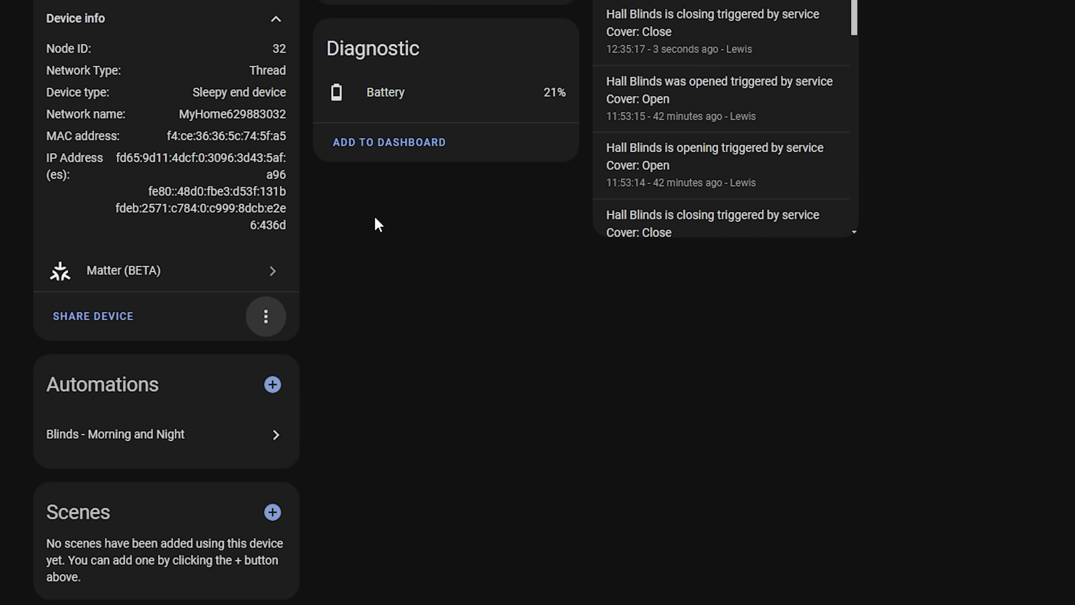
pyautogui.click(267, 316)
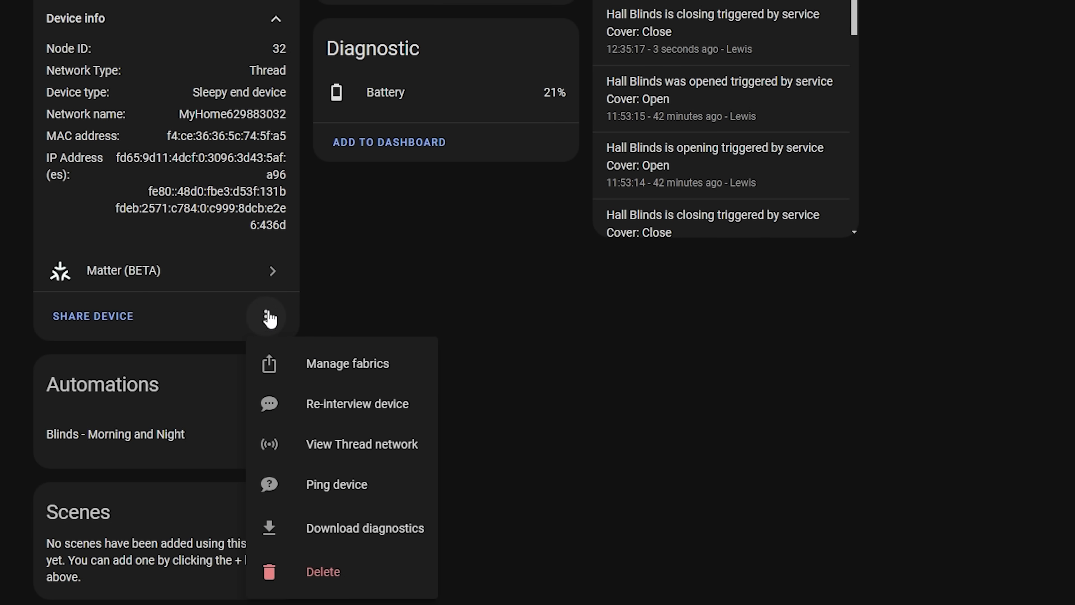
pyautogui.click(377, 444)
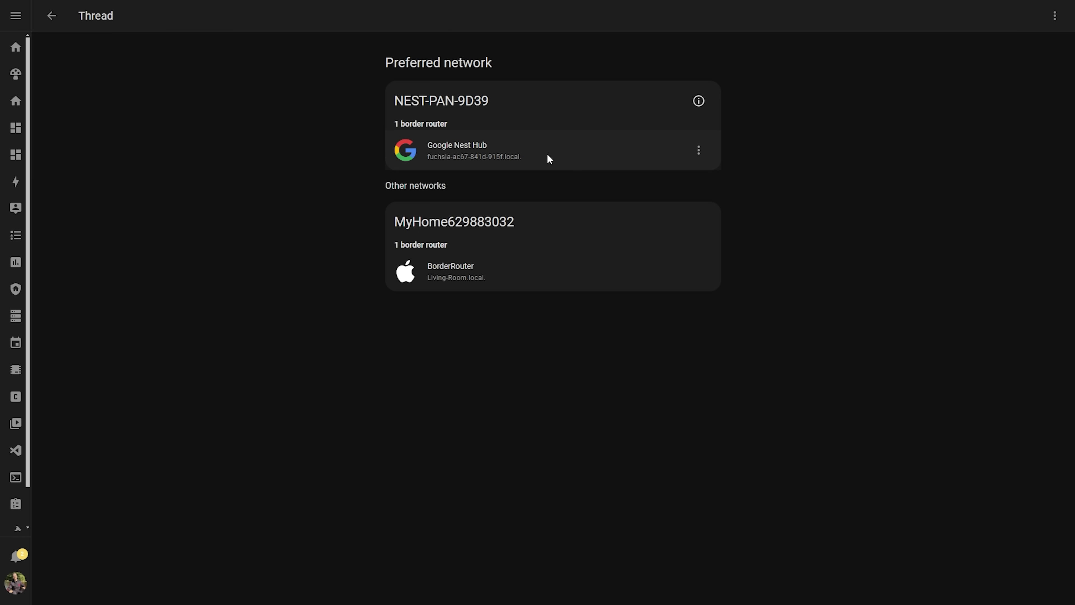
pyautogui.click(551, 260)
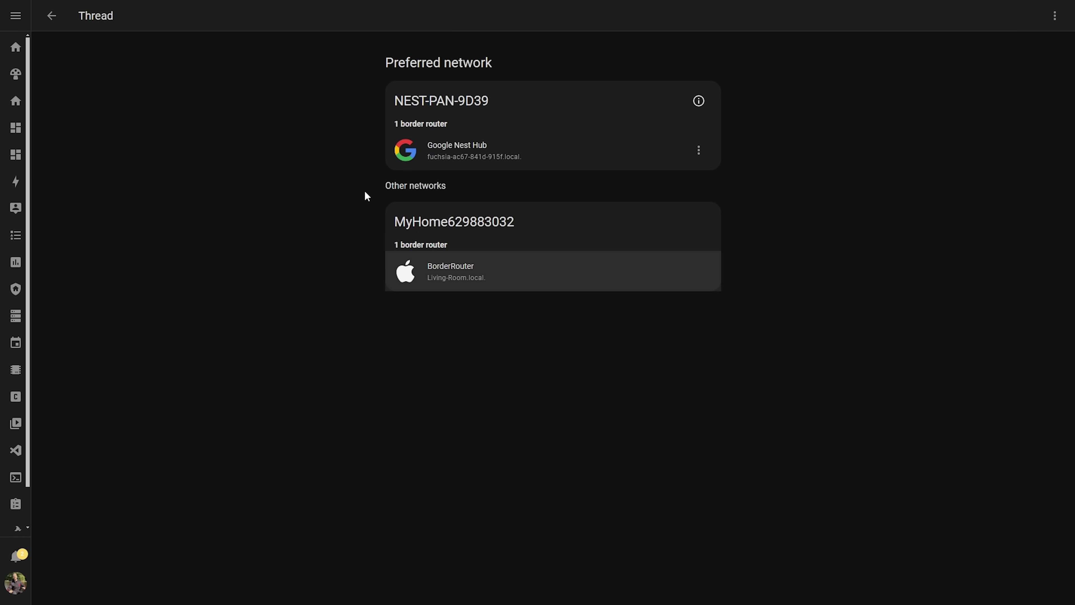
pyautogui.click(52, 18)
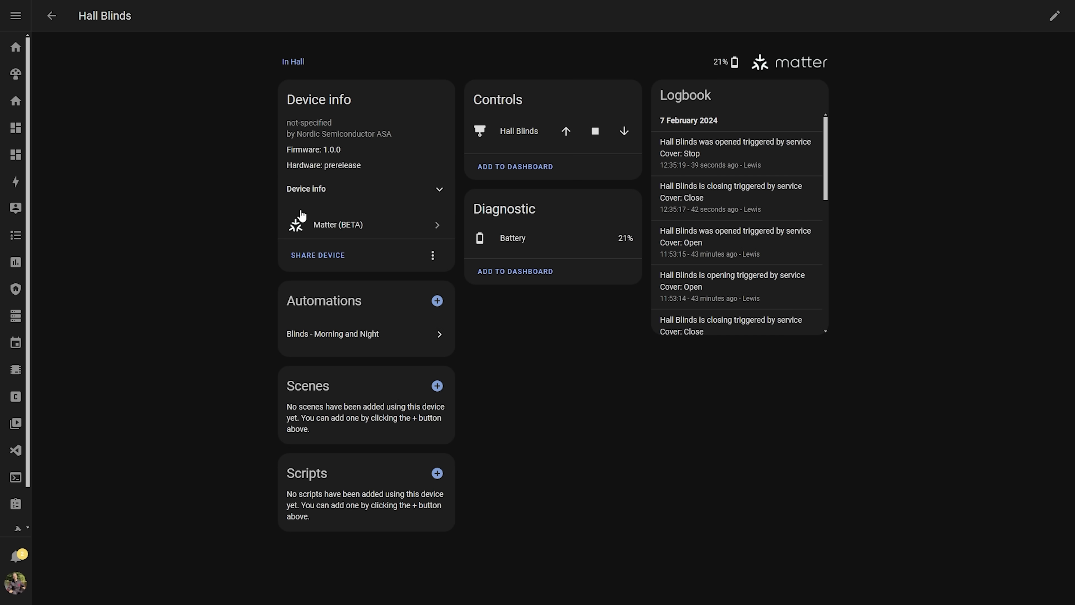
pyautogui.click(432, 255)
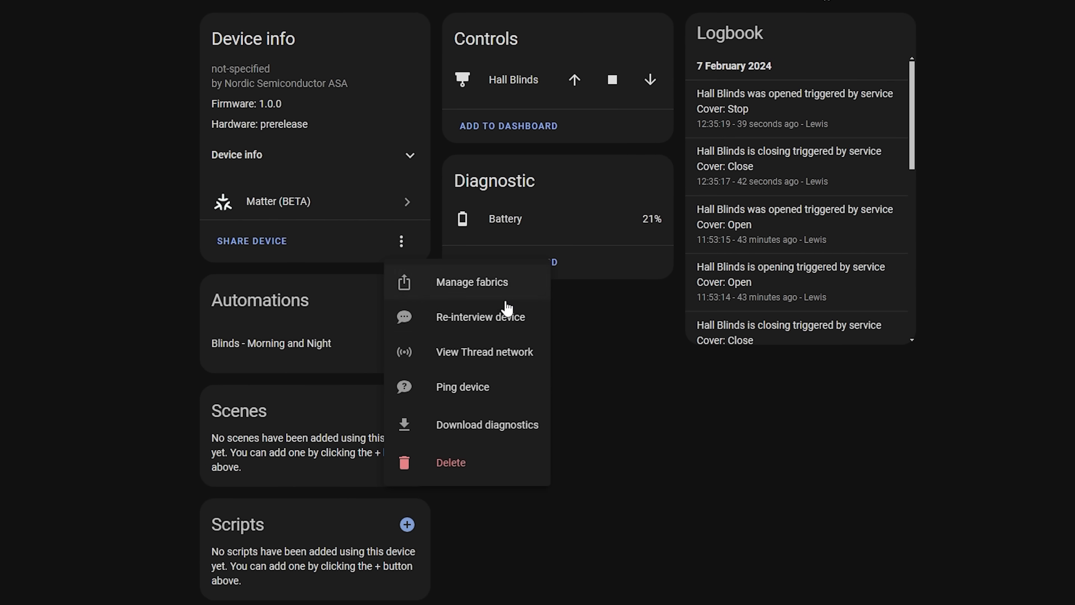
pyautogui.click(520, 397)
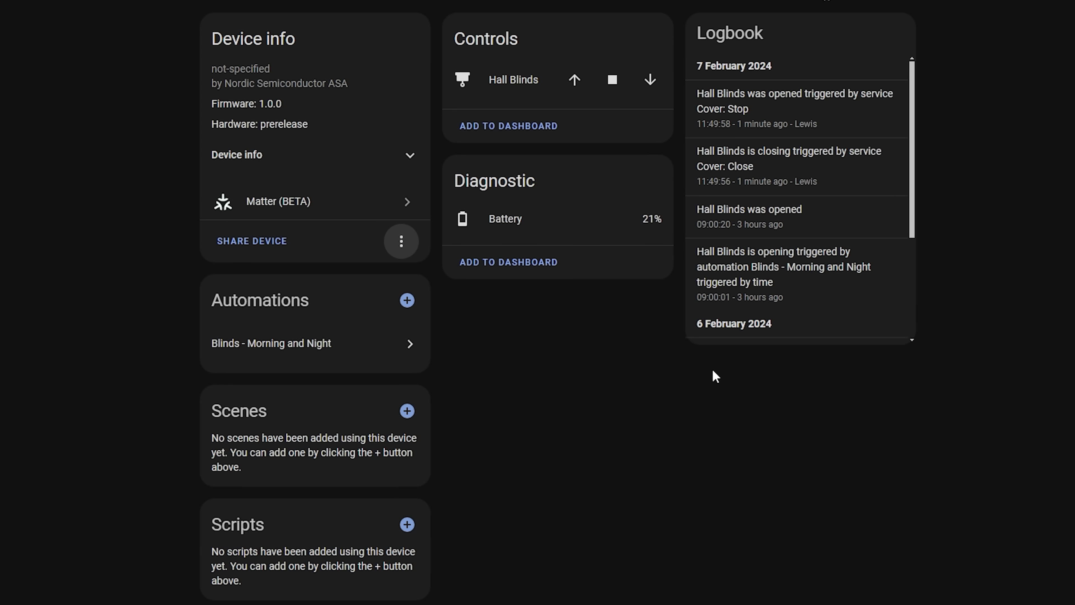
# Share the Matter device with another controller to get its commissioning QR code and sharing code.
pyautogui.click(282, 243)
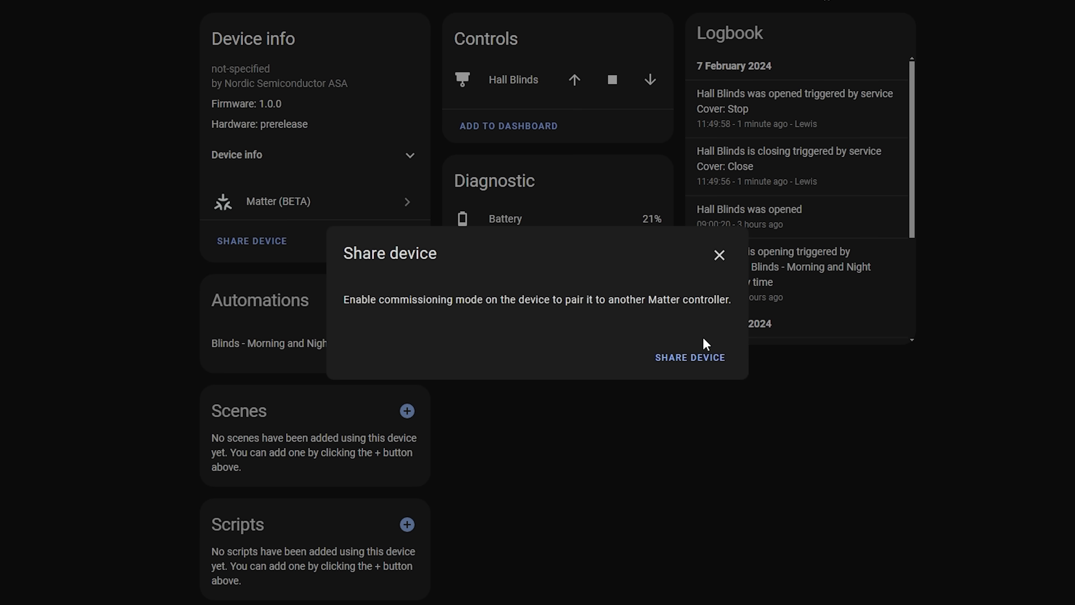
pyautogui.click(690, 357)
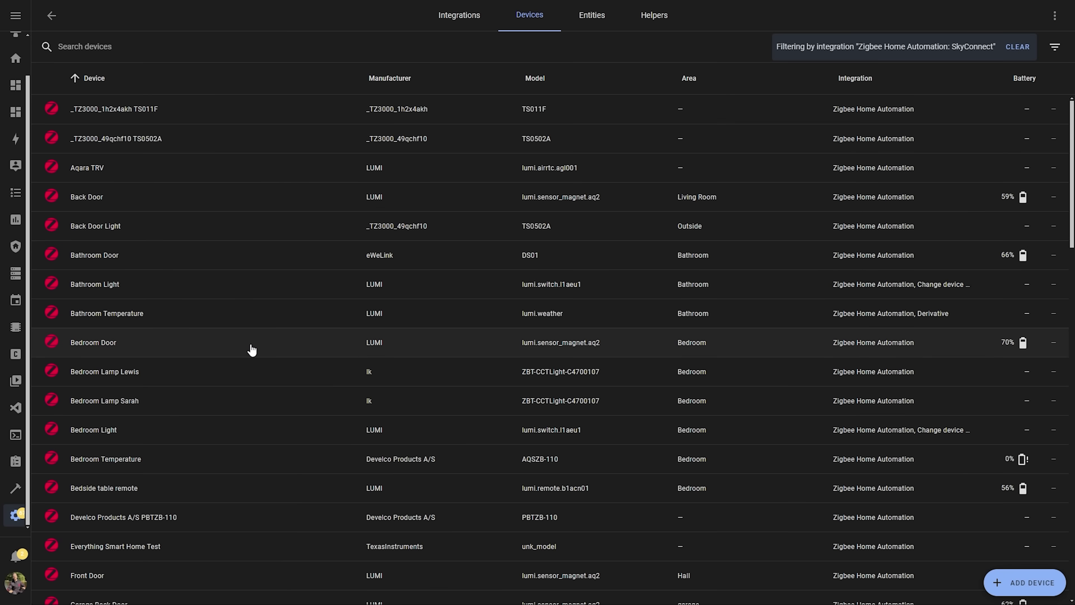
# Check the Zigbee Siren's firmware version, then open the Office Smoke Alarm device page.
pyautogui.scroll(-3, 251, 350)
pyautogui.scroll(-20, 251, 350)
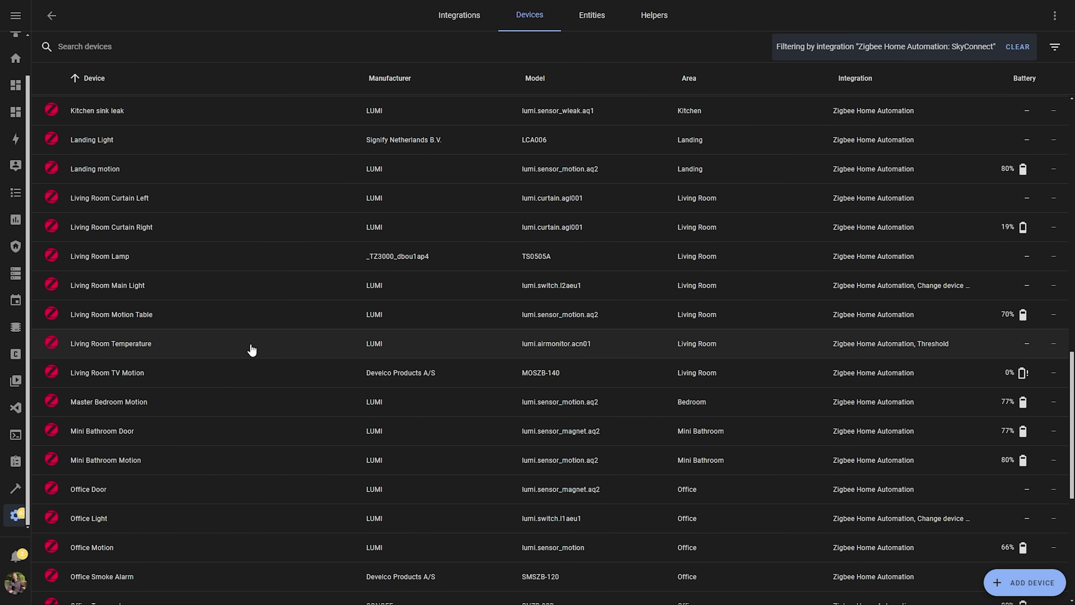
pyautogui.click(237, 518)
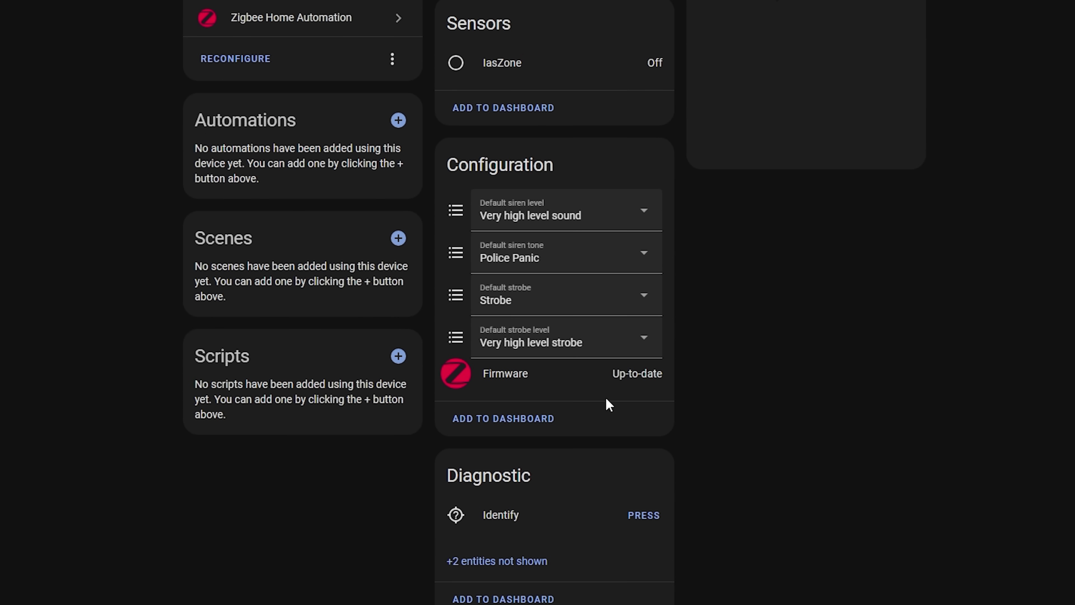
pyautogui.click(532, 383)
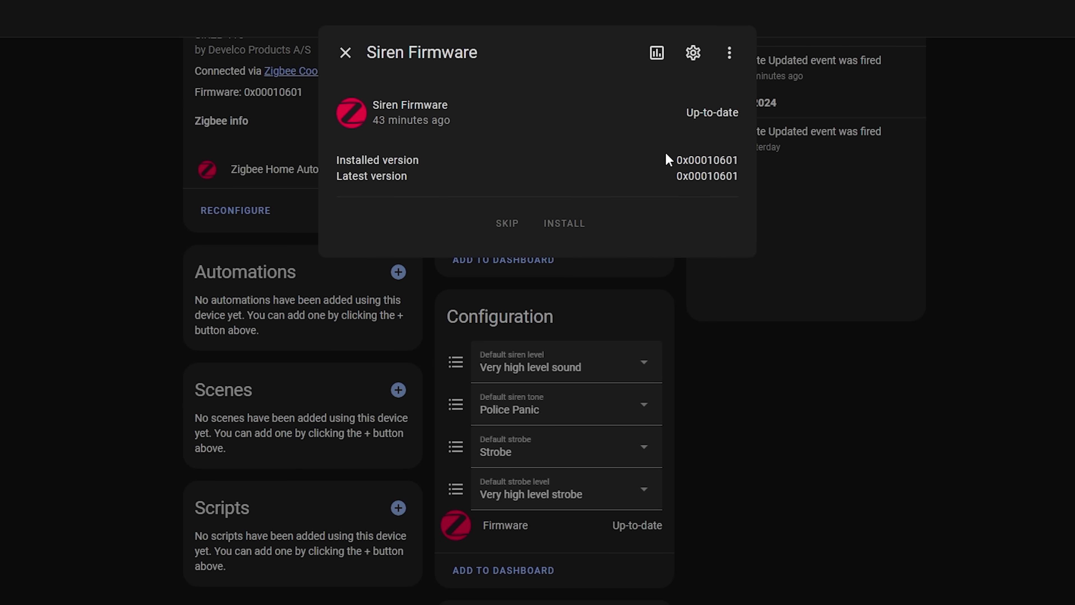
pyautogui.click(345, 52)
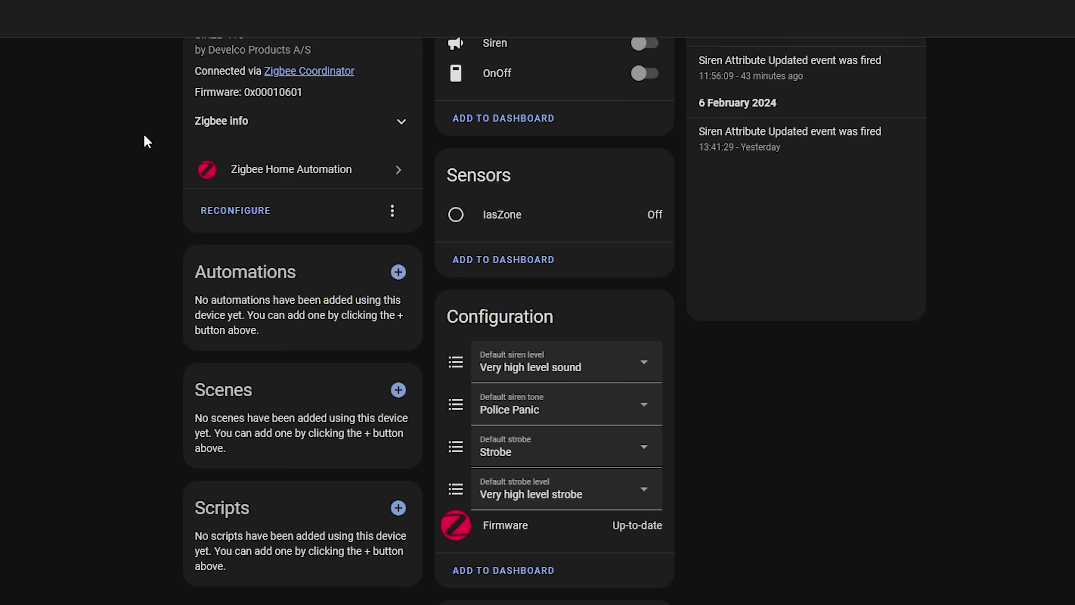
pyautogui.click(64, 19)
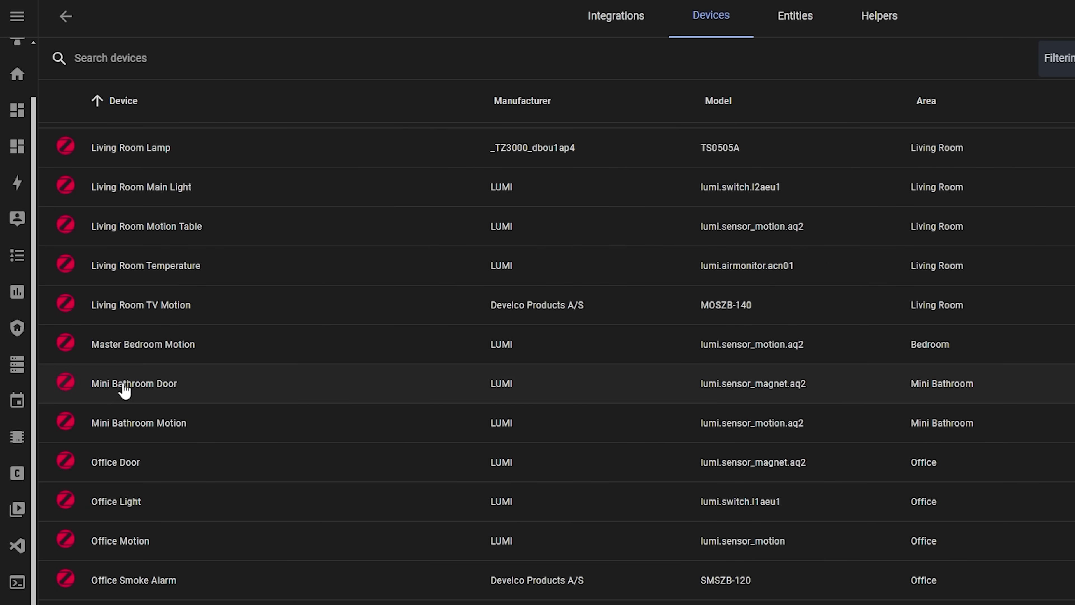
pyautogui.click(208, 576)
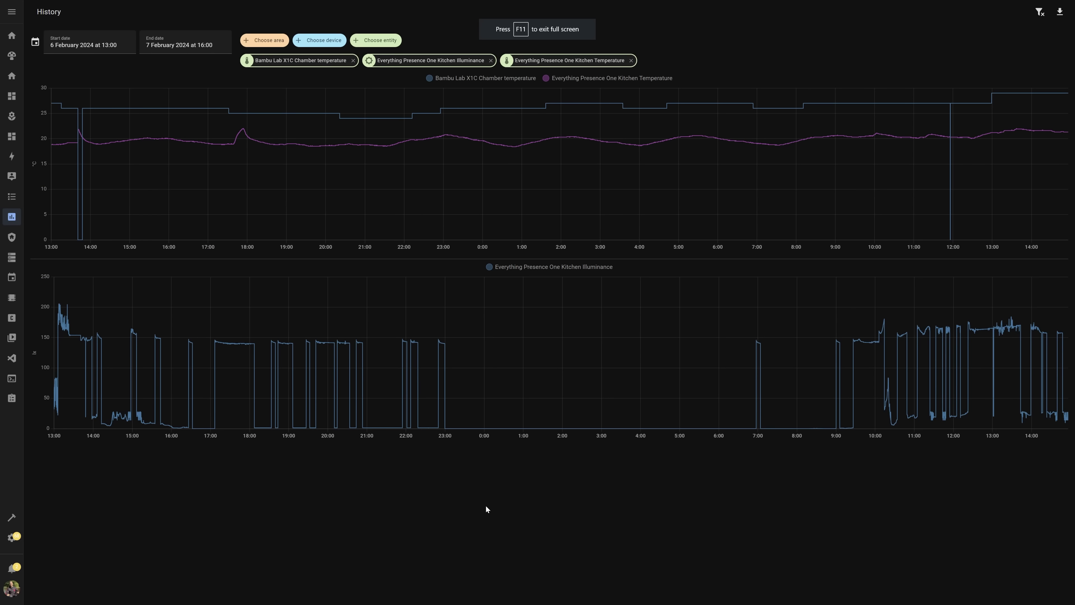
# Add Everything Presence One Kitchen Temperature to the history graphs.
pyautogui.moveTo(214, 353)
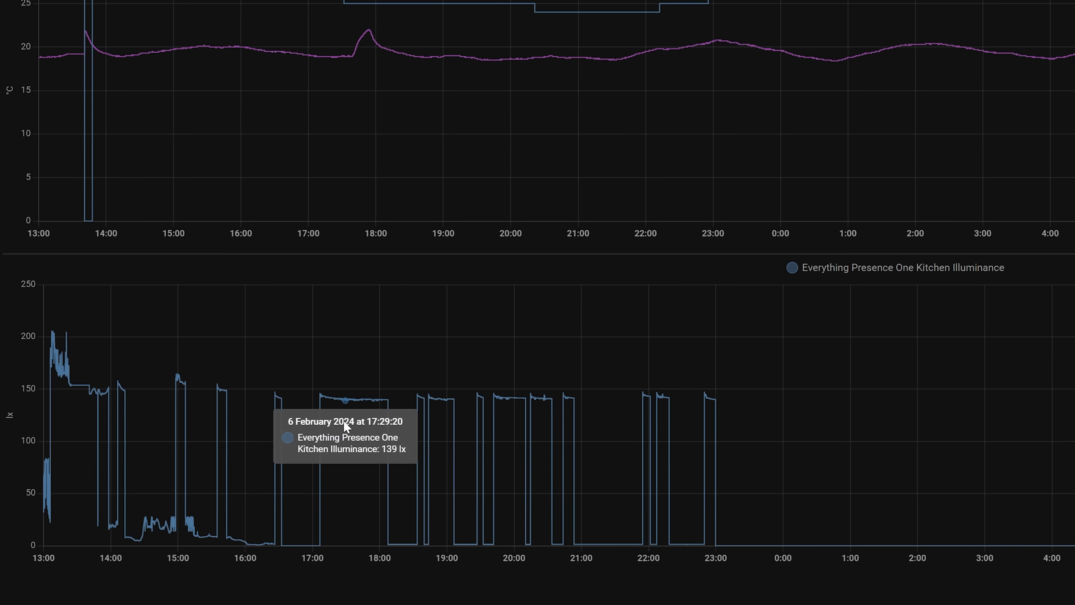
pyautogui.moveTo(400, 60)
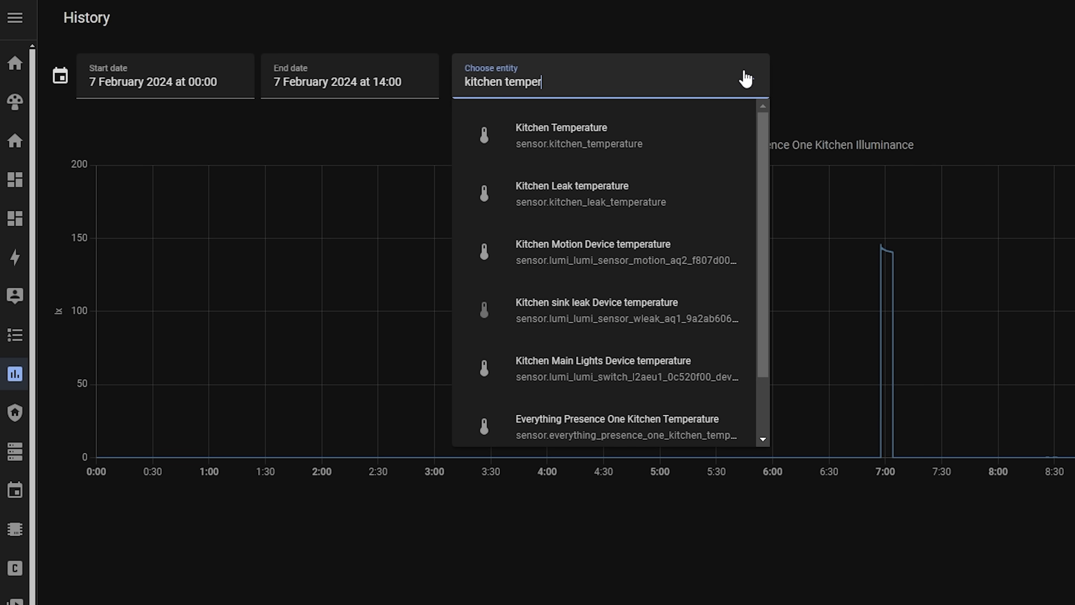
pyautogui.click(669, 424)
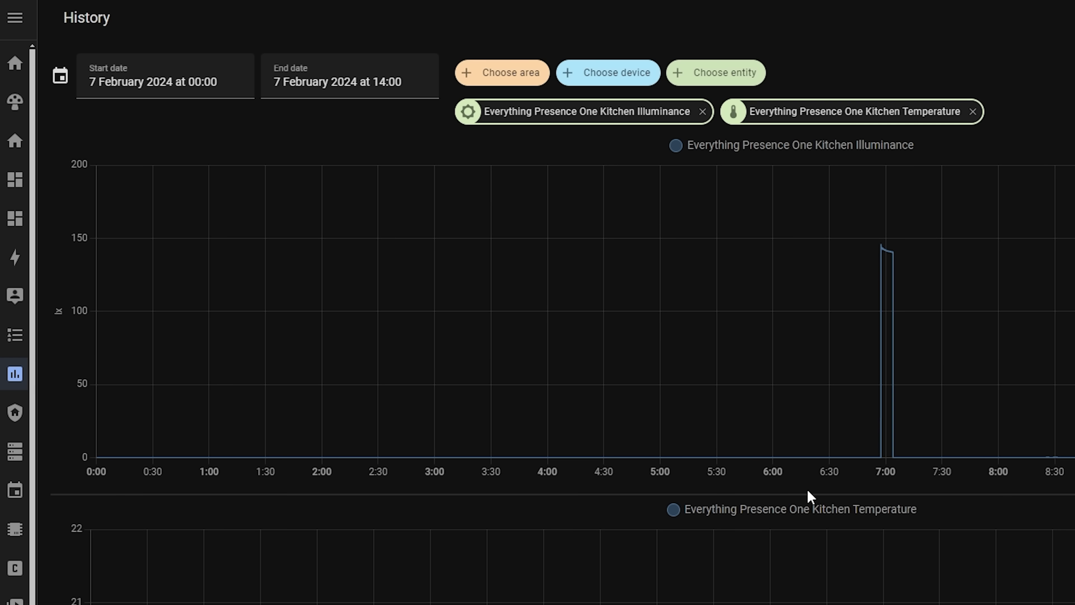
# Set the history range to 5–7 February and download the displayed data.
pyautogui.click(103, 81)
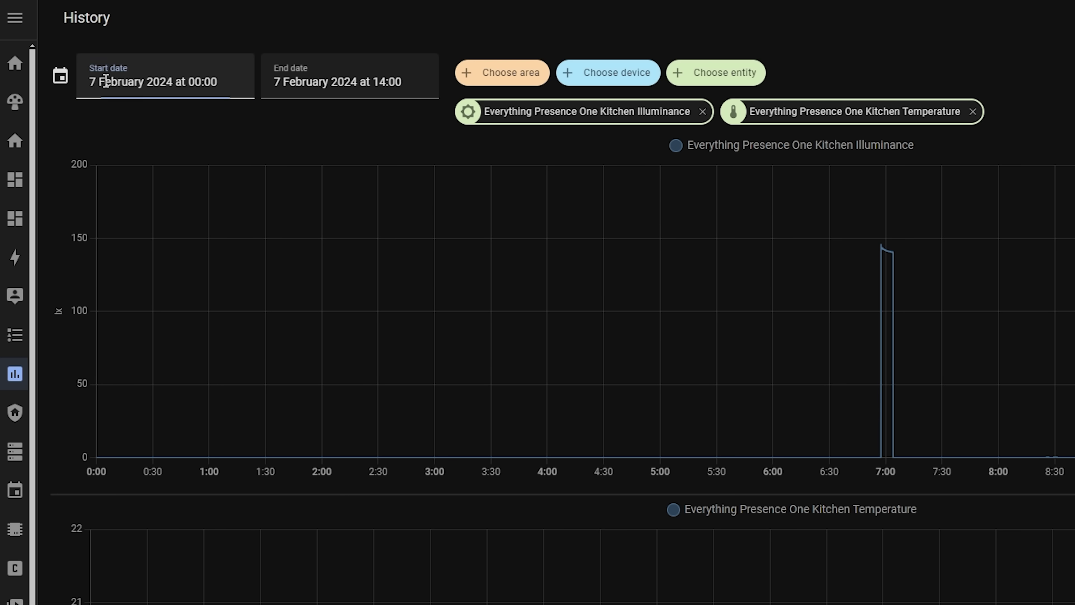
pyautogui.click(166, 203)
pyautogui.click(225, 208)
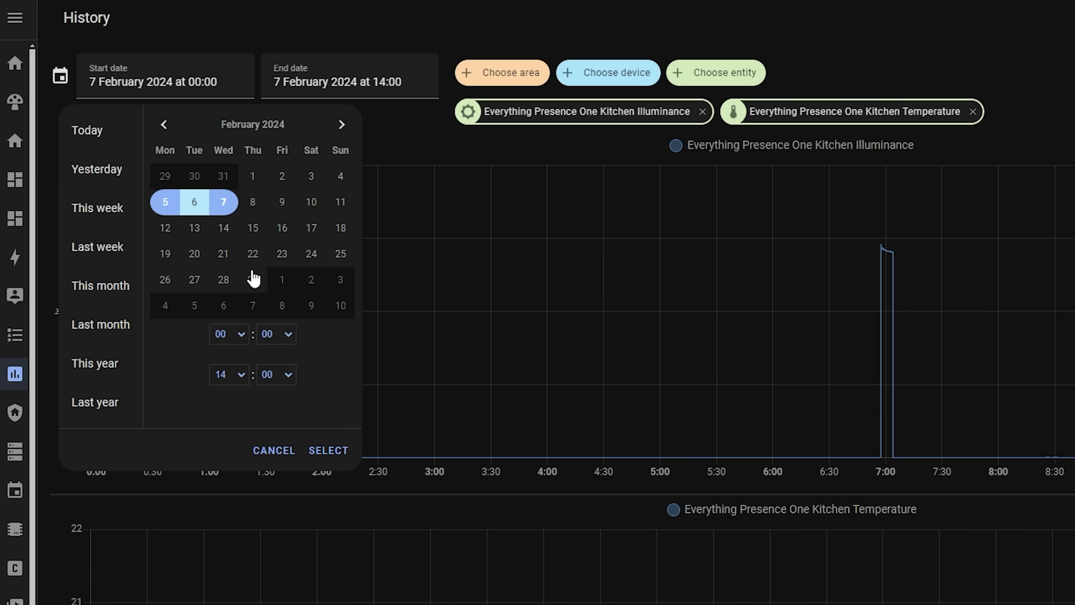
pyautogui.click(322, 449)
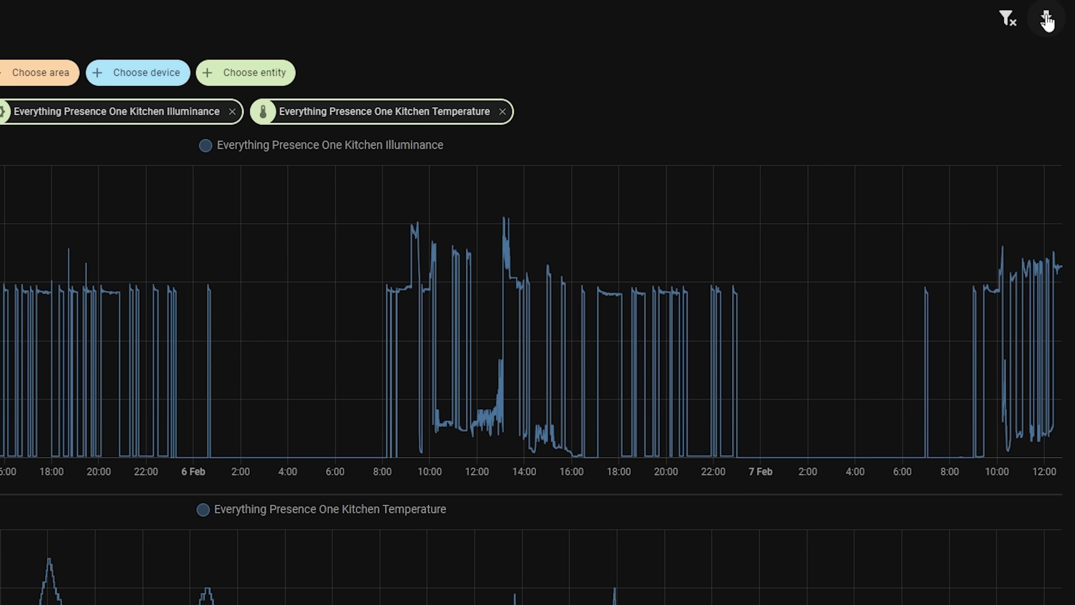
pyautogui.click(1047, 19)
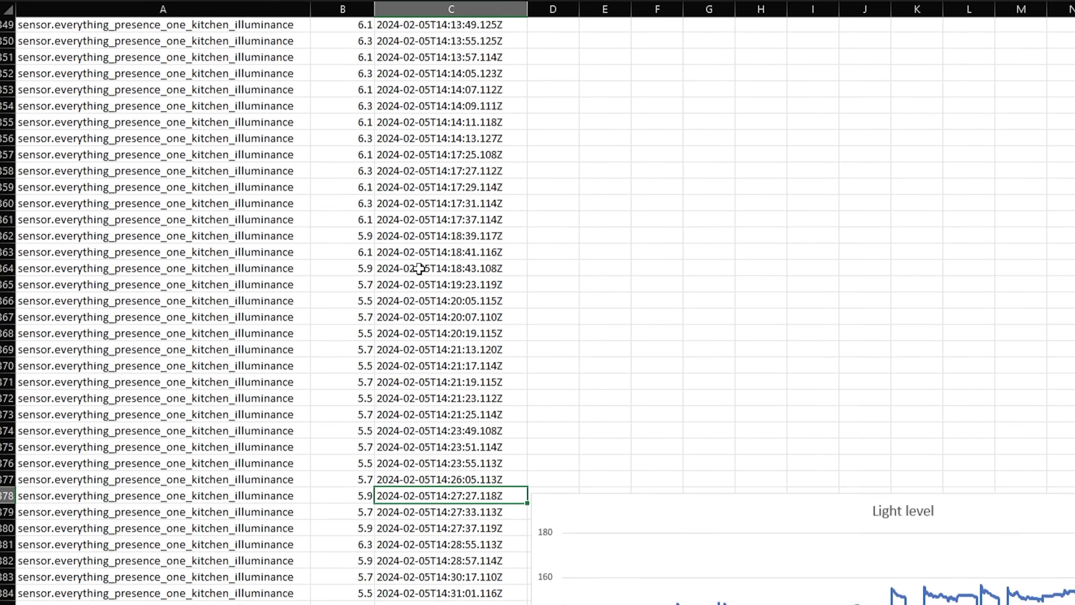
# Scroll through the kitchen illuminance CSV in Excel and select the Light level chart line.
pyautogui.scroll(-9, 419, 269)
pyautogui.scroll(1, 419, 269)
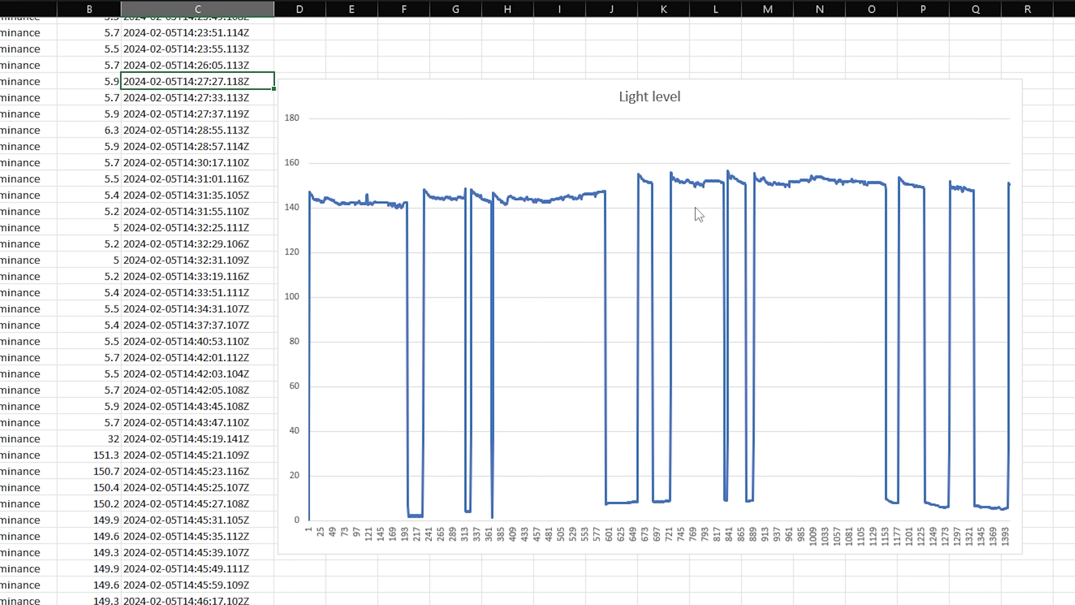
pyautogui.click(755, 238)
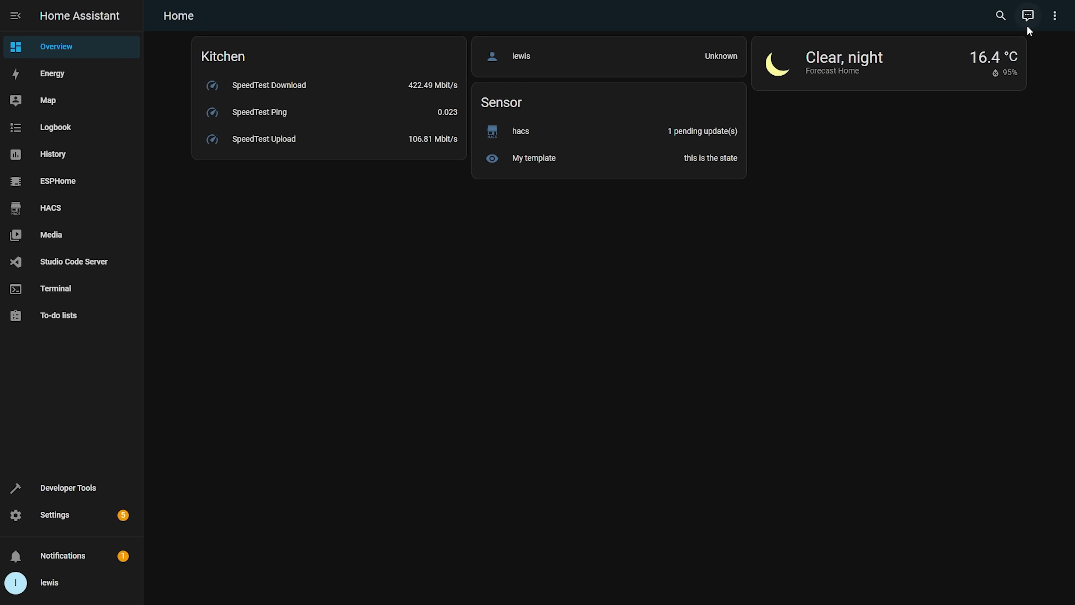
# Ask Assist, then the Bard assistant, to turn on the porch light and the utility room.
pyautogui.click(1028, 17)
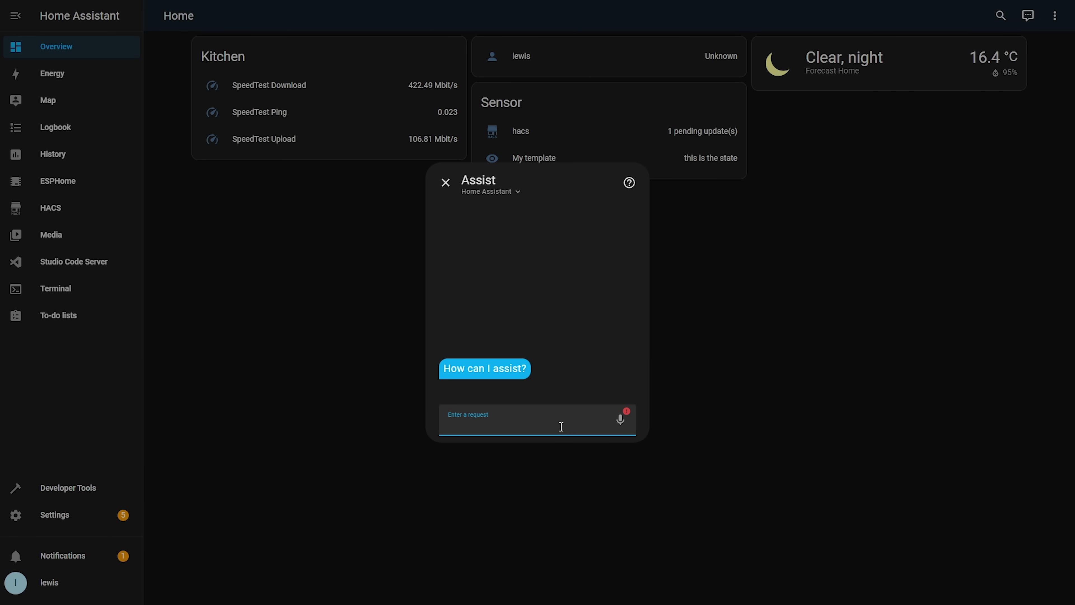
pyautogui.write('turn on the porch light')
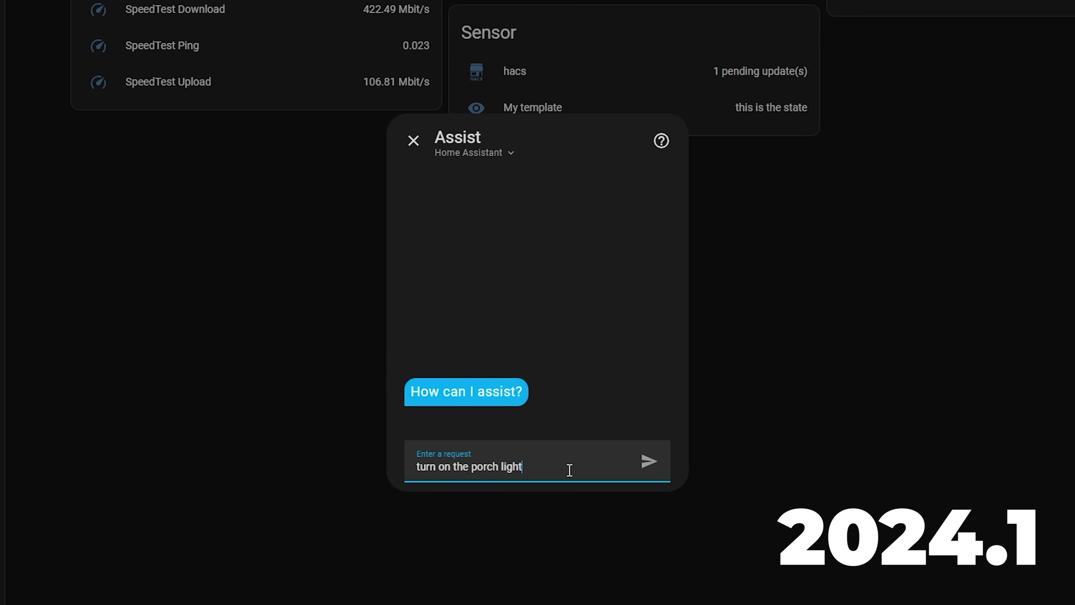
pyautogui.press('Return')
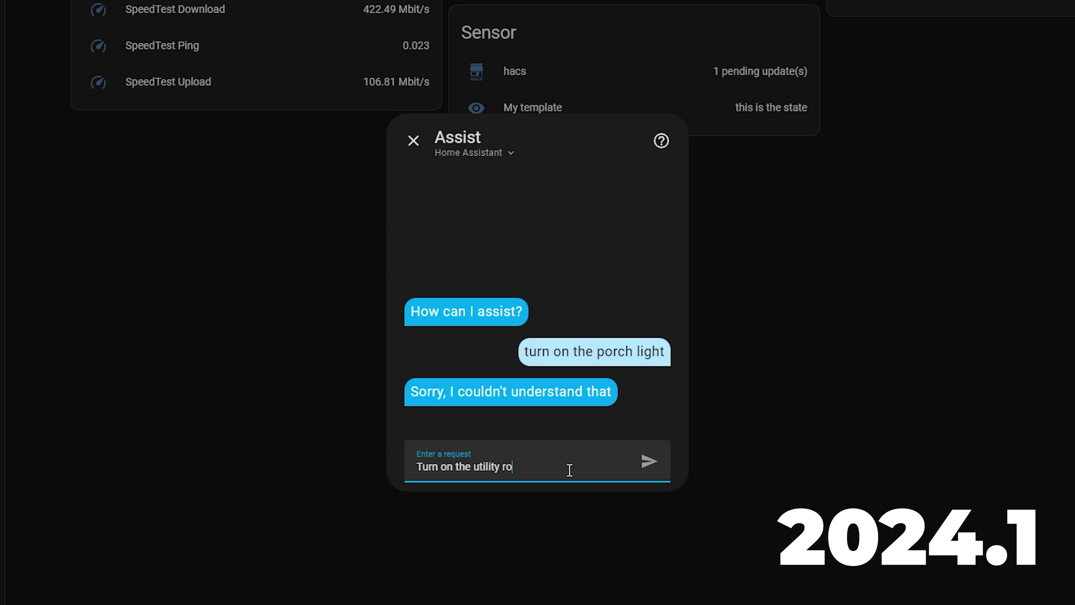
pyautogui.press('Return')
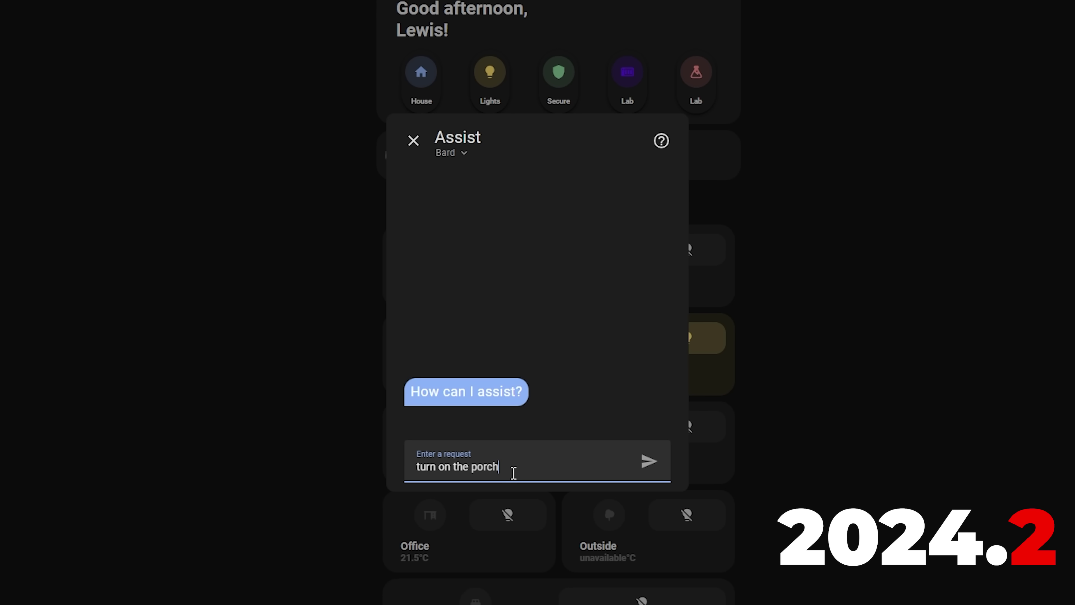
pyautogui.press('Return')
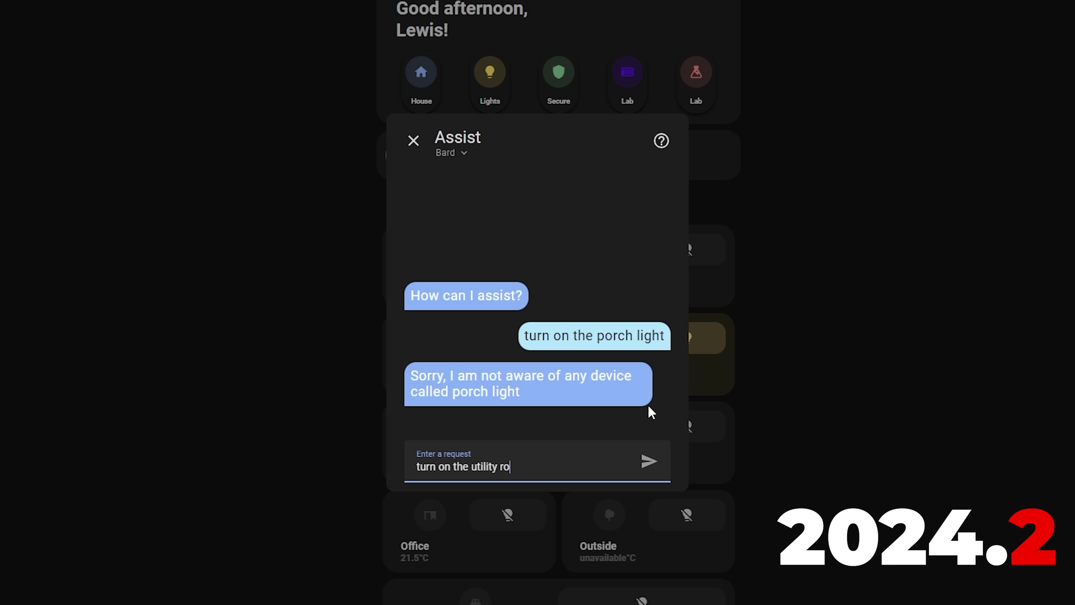
pyautogui.press('Return')
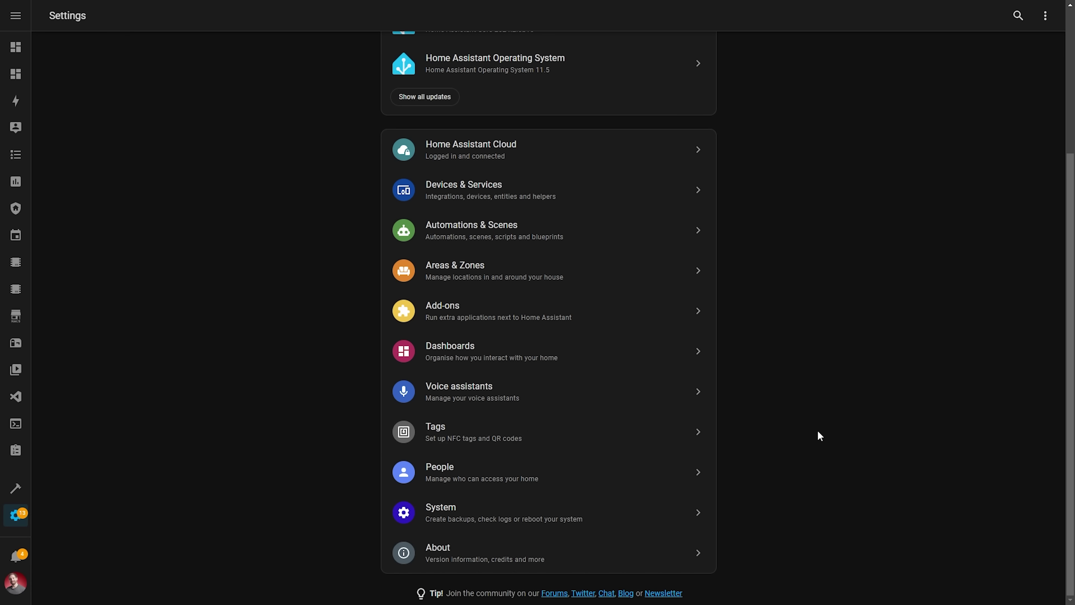
# Review the Assist pipelines on the HT801 voice device page and choose HA Local.
pyautogui.click(650, 393)
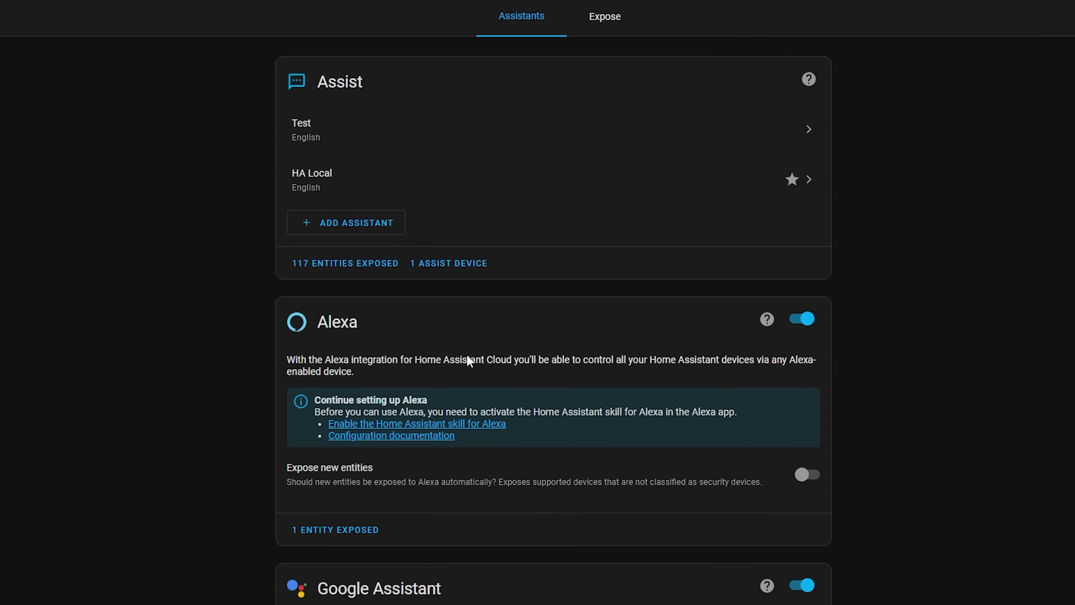
pyautogui.click(449, 312)
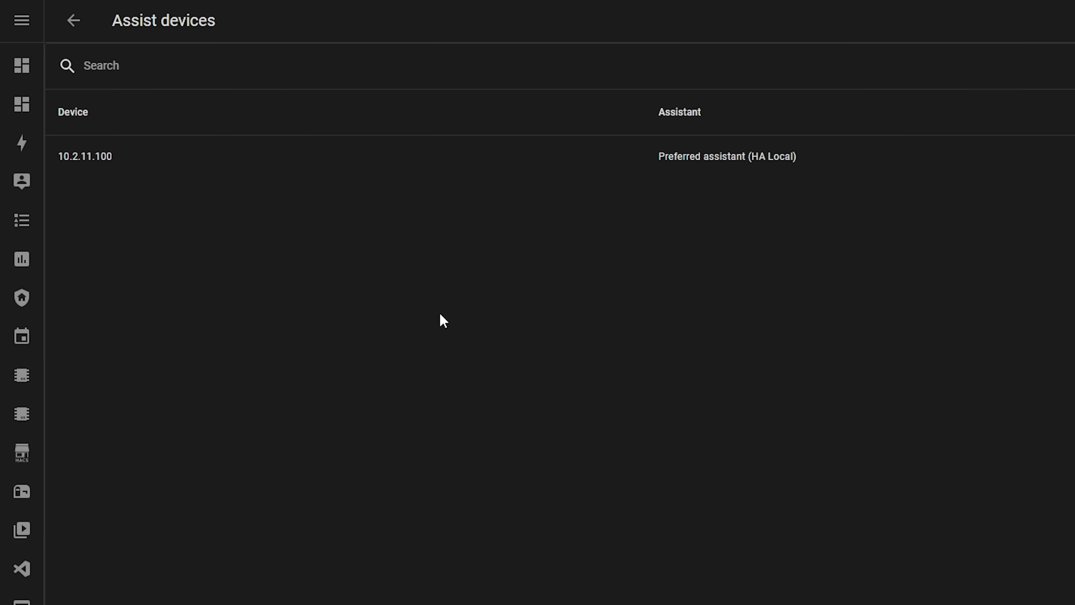
pyautogui.click(613, 167)
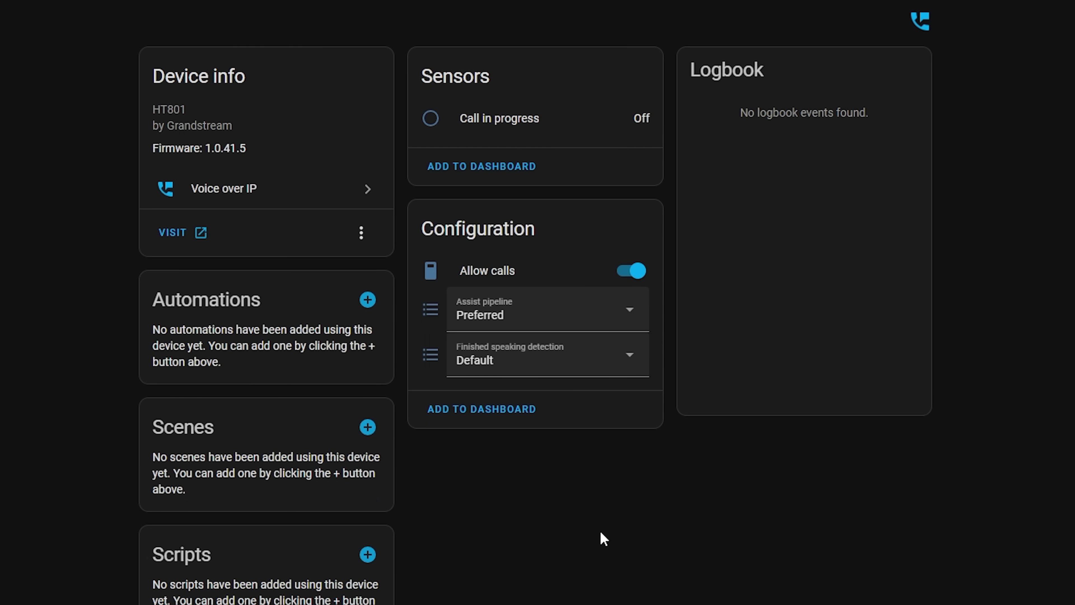
pyautogui.click(634, 305)
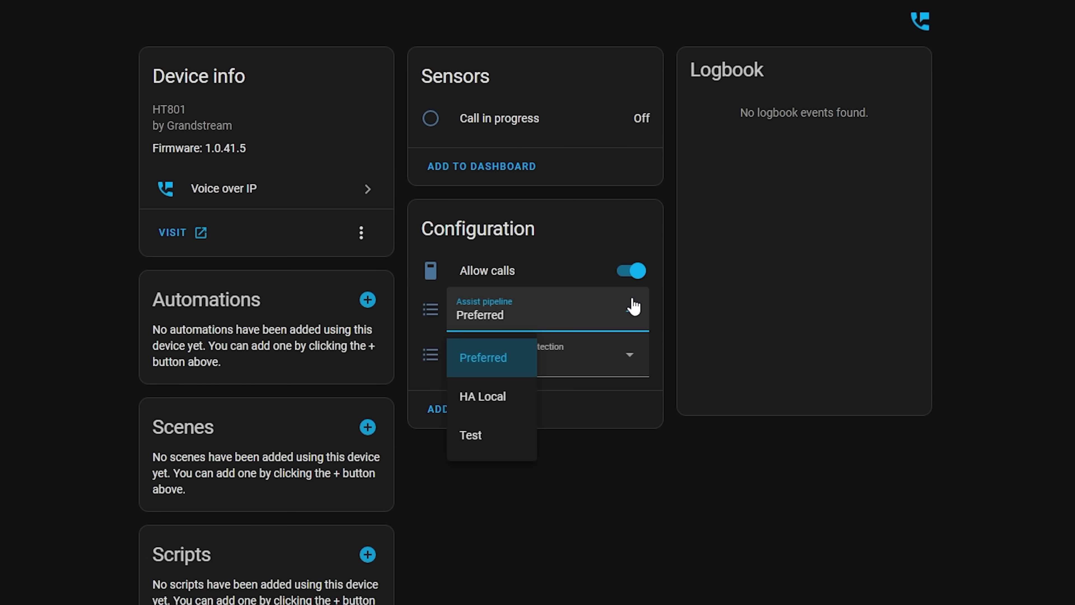
pyautogui.click(633, 306)
pyautogui.click(634, 360)
pyautogui.click(634, 362)
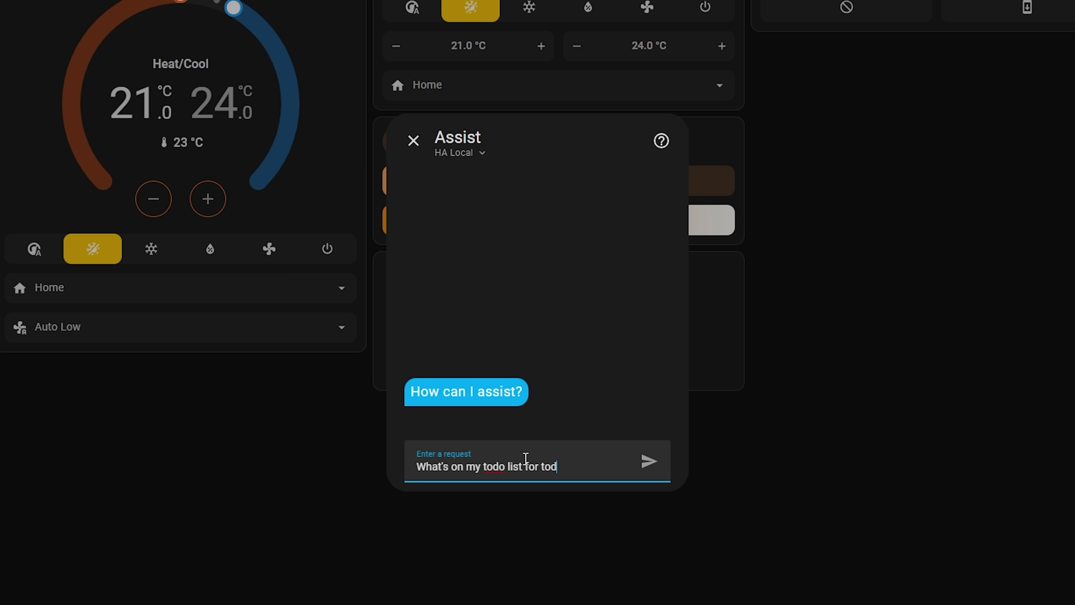
# Ask Assist what's on today's to-do list, then resend it reworded as a task list question.
pyautogui.click(656, 474)
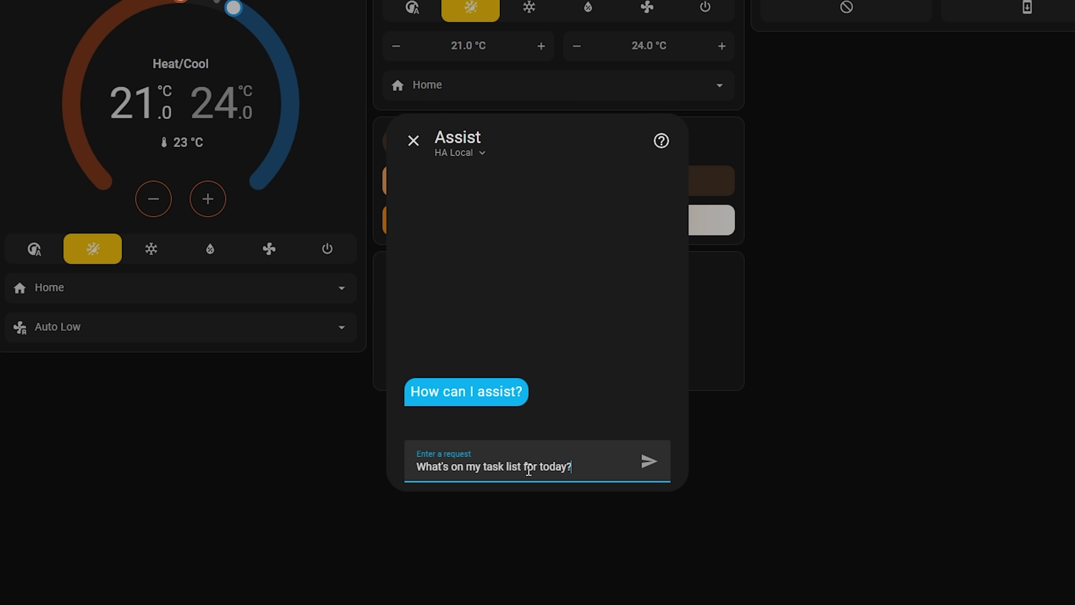
pyautogui.click(643, 479)
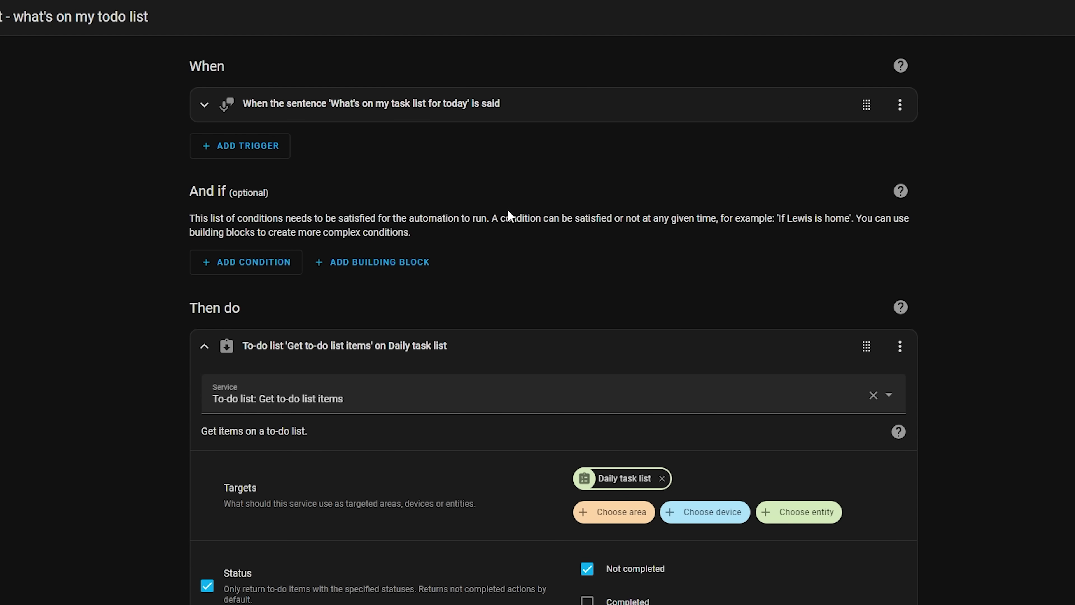
# Scroll through the 'what's on my todo list' automation's trigger, to-do lookup and conversation response.
pyautogui.scroll(-4, 495, 230)
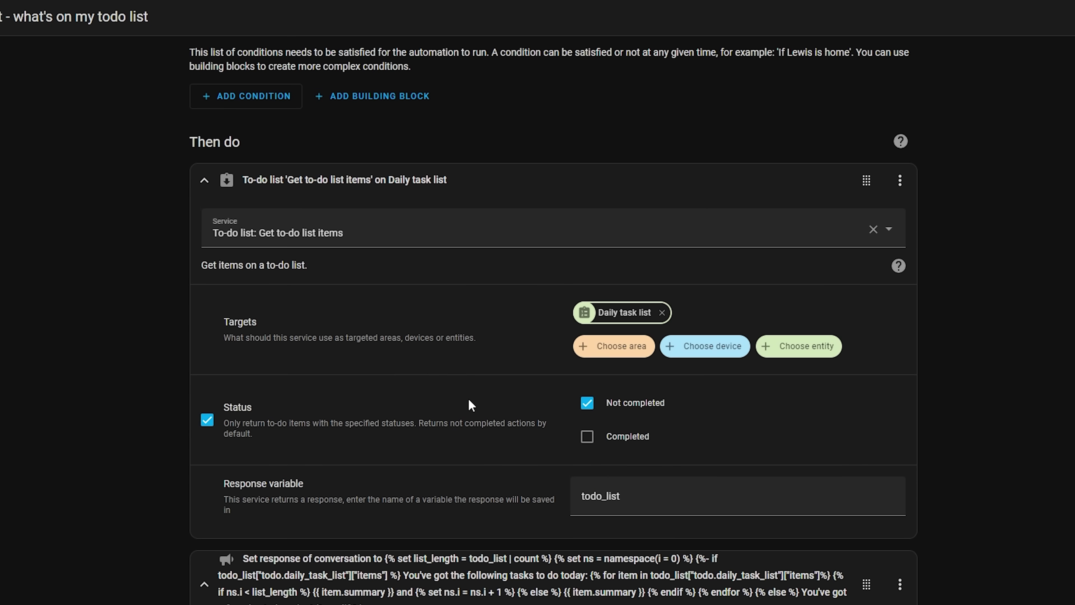
pyautogui.scroll(-1, 470, 406)
pyautogui.scroll(-7, 470, 407)
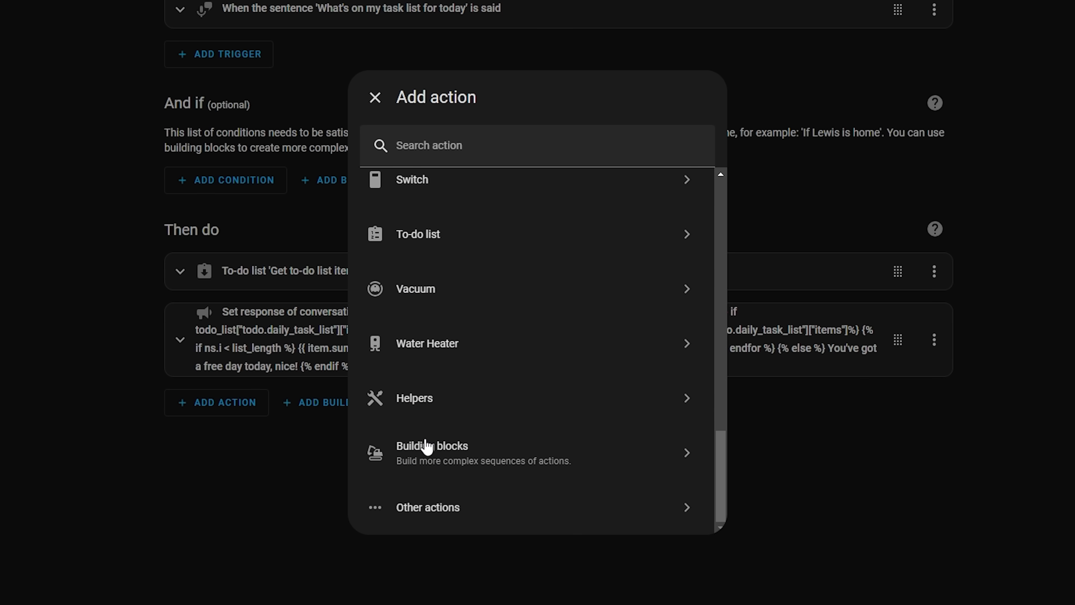
# Browse the Vacuum actions, then scroll the profile security page to the active refresh tokens.
pyautogui.click(481, 301)
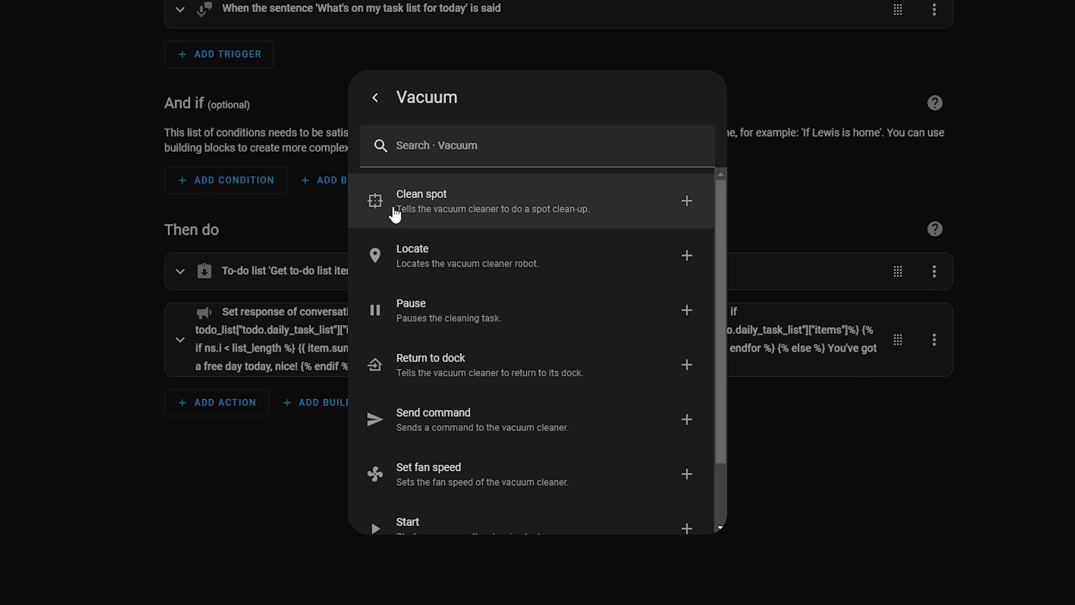
pyautogui.scroll(-2, 470, 358)
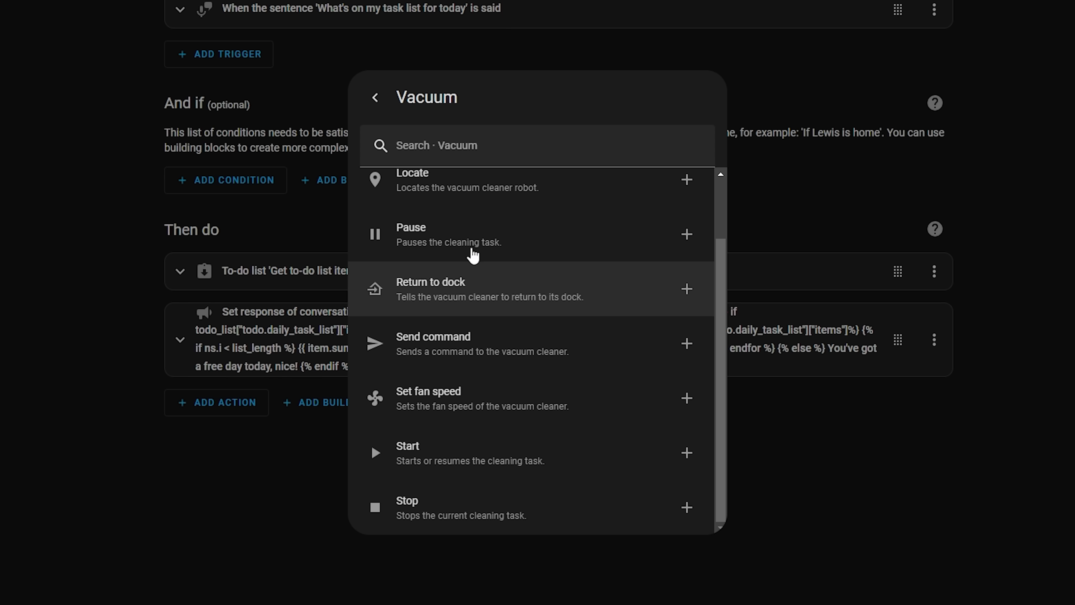
pyautogui.scroll(2, 461, 241)
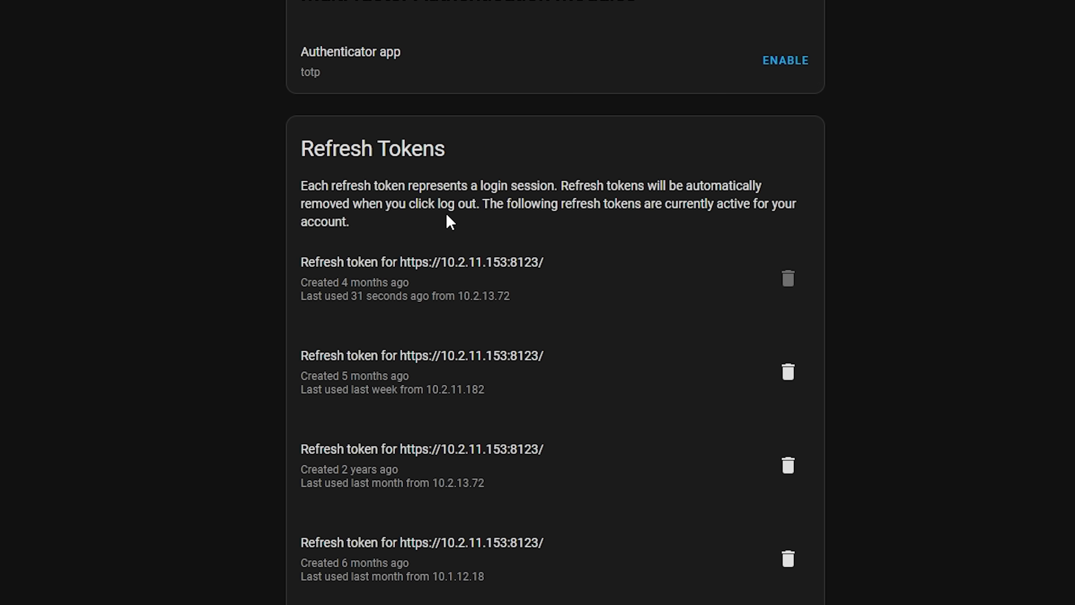
pyautogui.scroll(-2, 448, 219)
pyautogui.scroll(3, 446, 214)
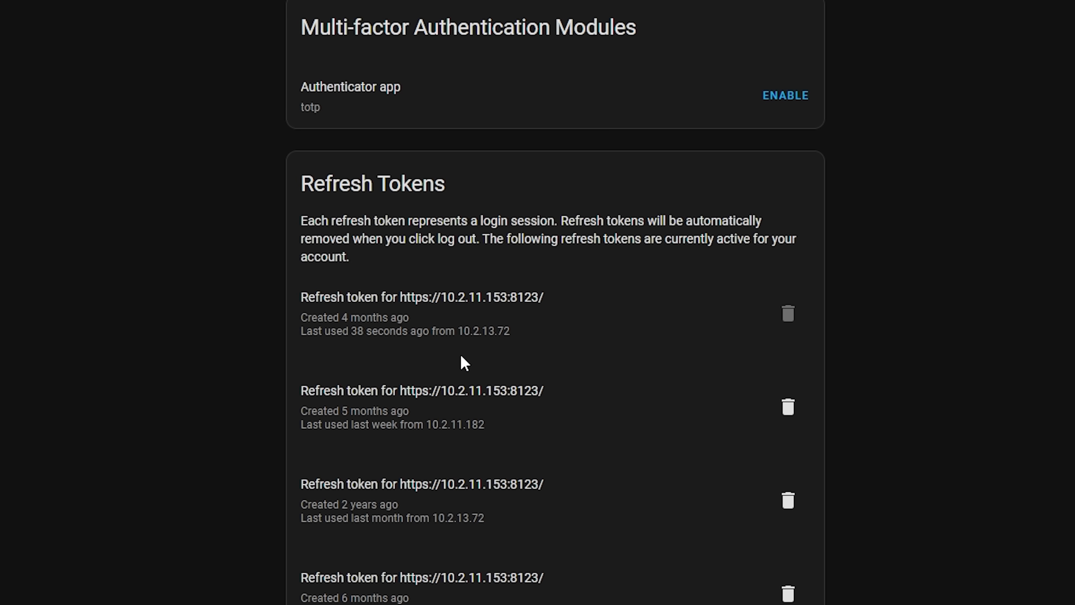
# Scroll the helper options to find 'Change device type of a switch'.
pyautogui.scroll(-1, 562, 400)
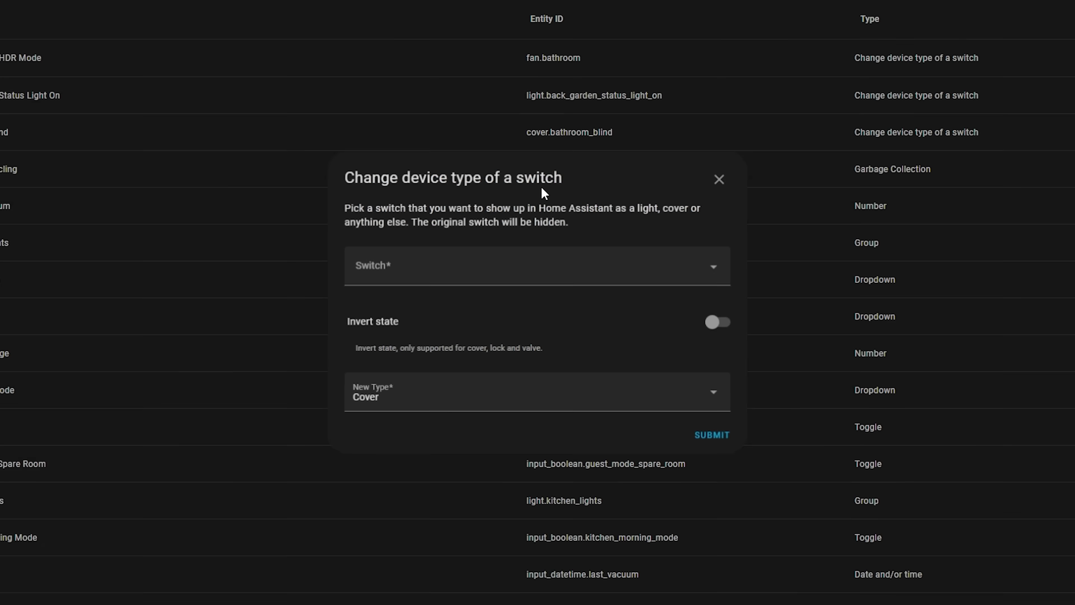
# Turn on Invert state and list the device types available for the switch.
pyautogui.click(723, 332)
pyautogui.click(723, 407)
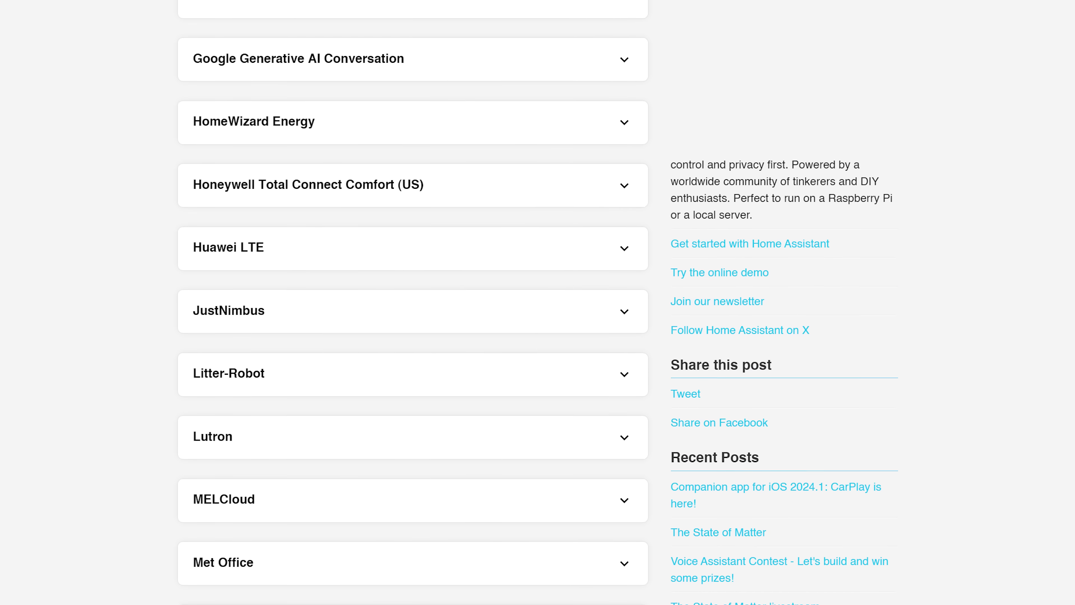
# Scroll to the backward-incompatible changes and review the MQTT entry's details.
pyautogui.scroll(-9, 538, 302)
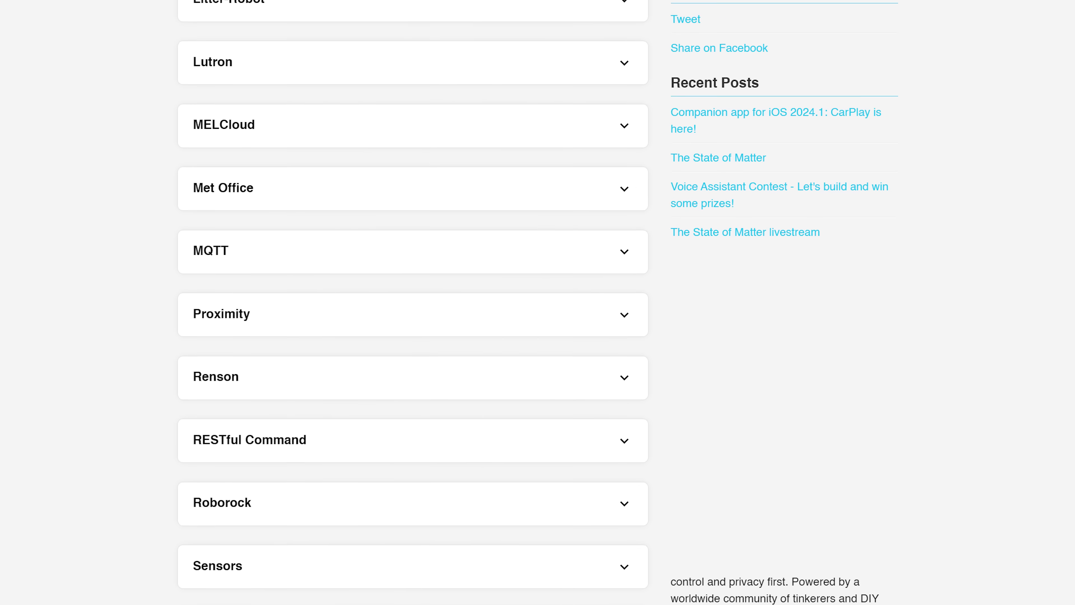
pyautogui.scroll(-9, 538, 302)
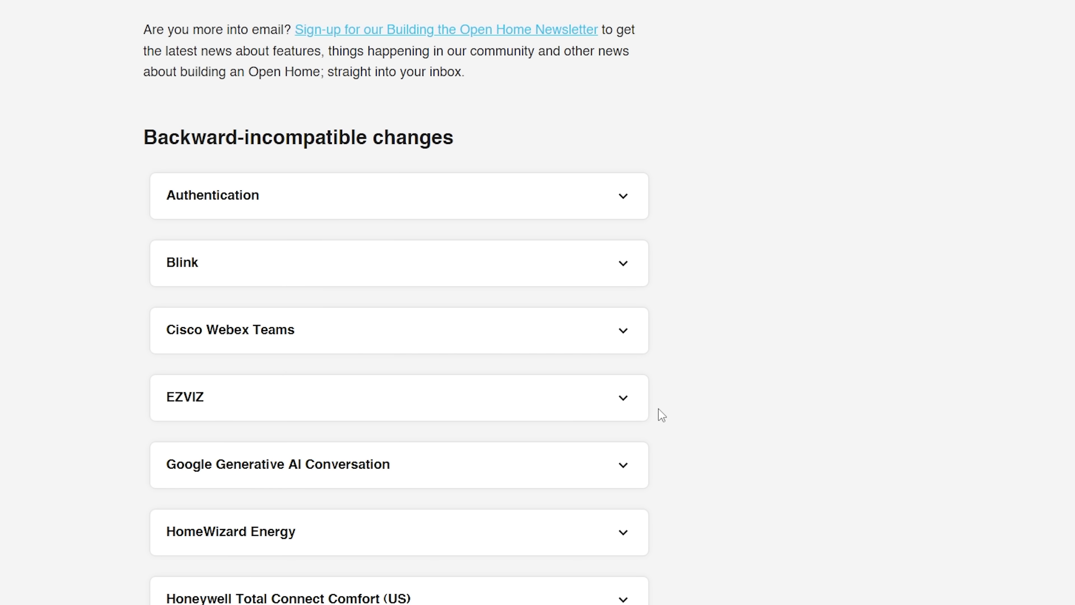
pyautogui.scroll(-4, 658, 409)
pyautogui.scroll(-7, 658, 408)
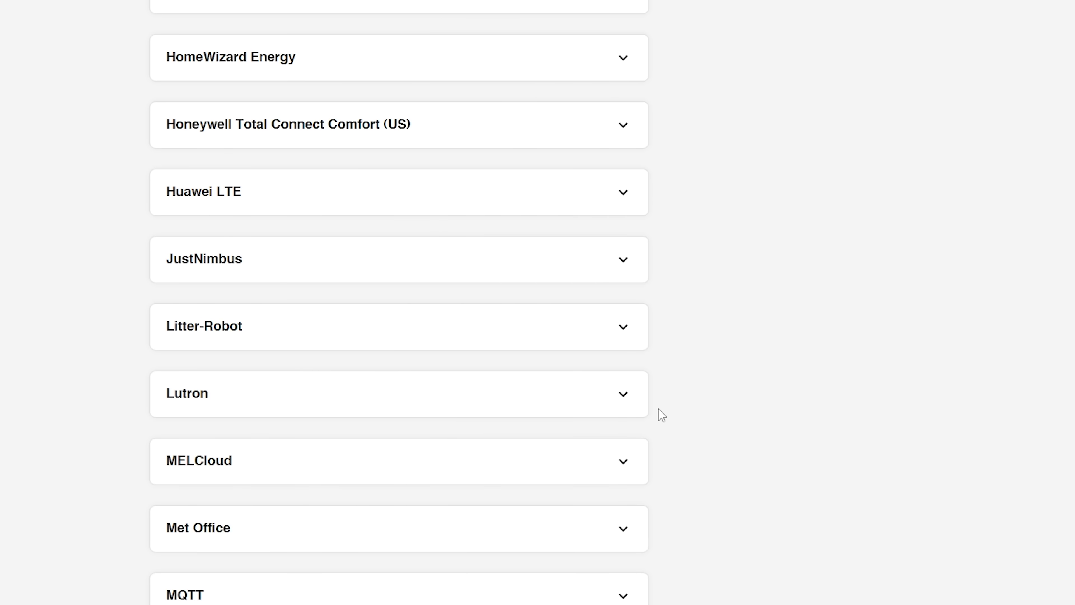
pyautogui.scroll(-4, 658, 409)
pyautogui.click(631, 418)
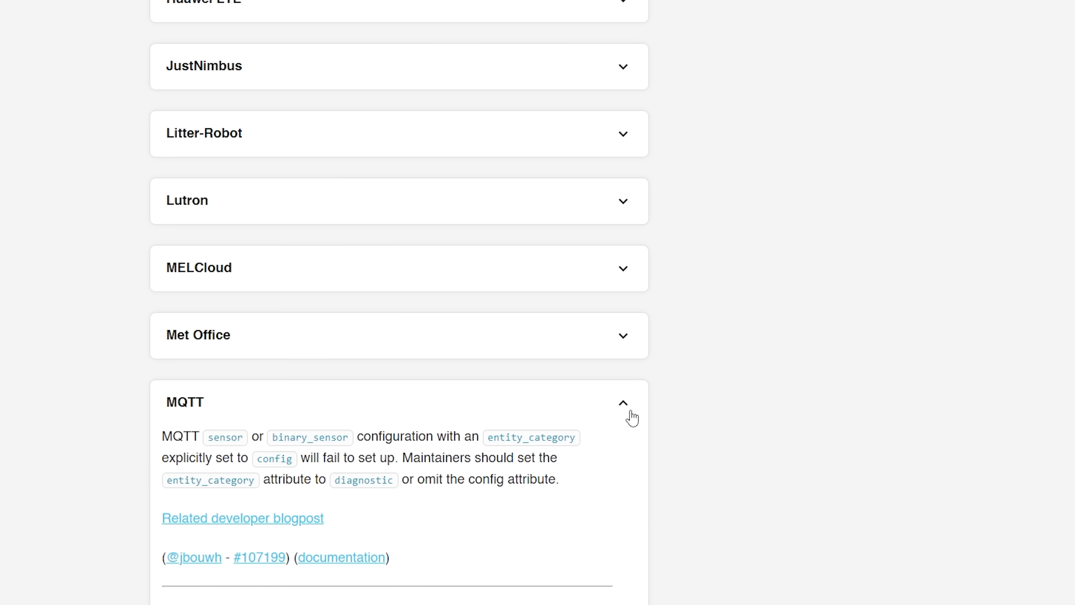
pyautogui.scroll(-5, 631, 417)
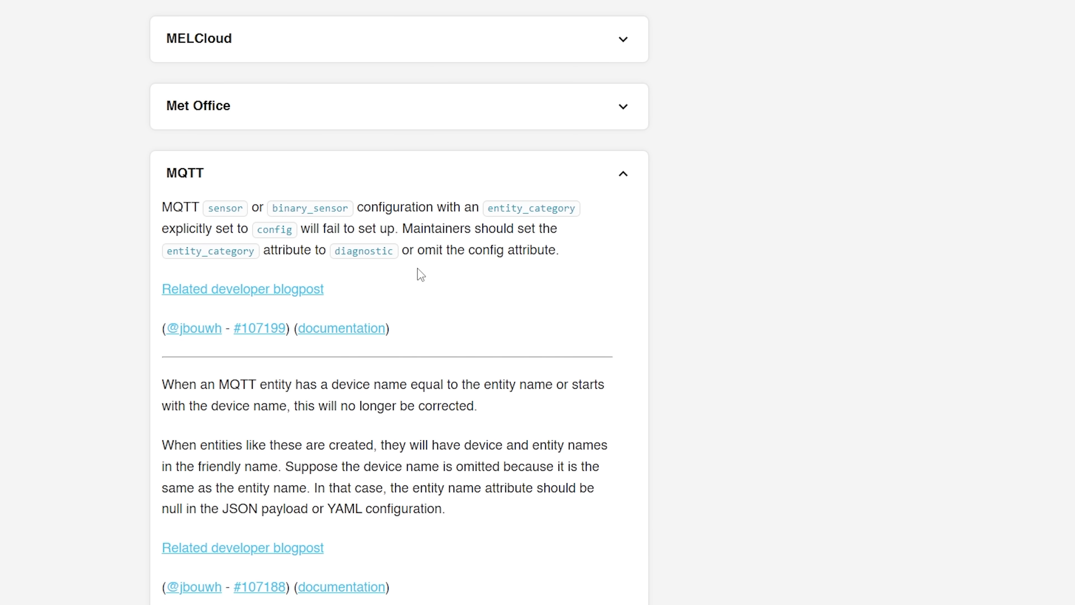
pyautogui.scroll(-1, 467, 313)
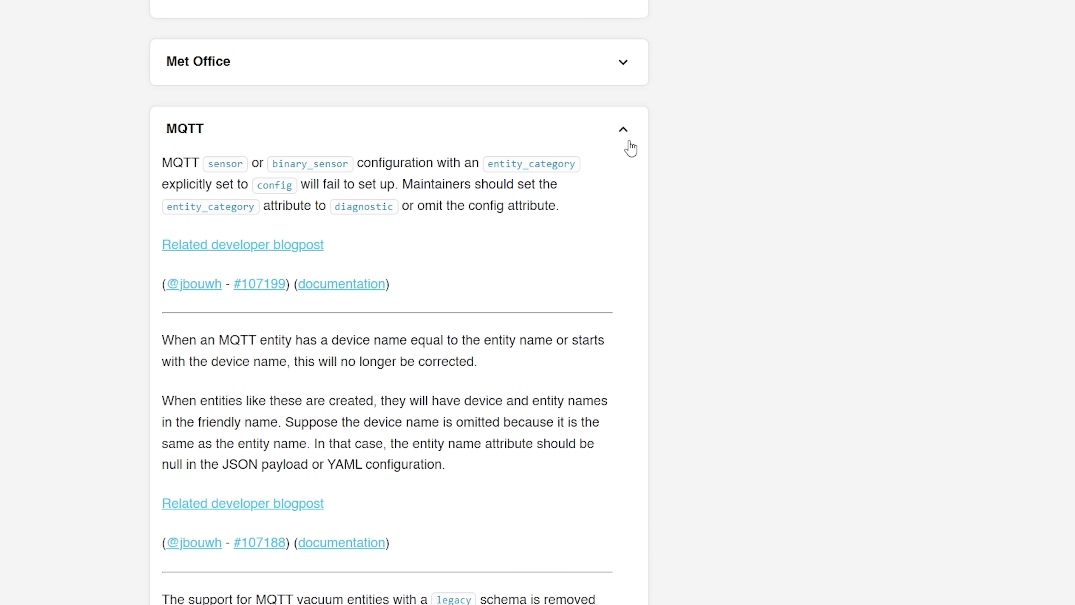
pyautogui.click(623, 132)
# Check the Roborock note, then expand Tuya's vacuum-services deprecation details.
pyautogui.scroll(-3, 456, 409)
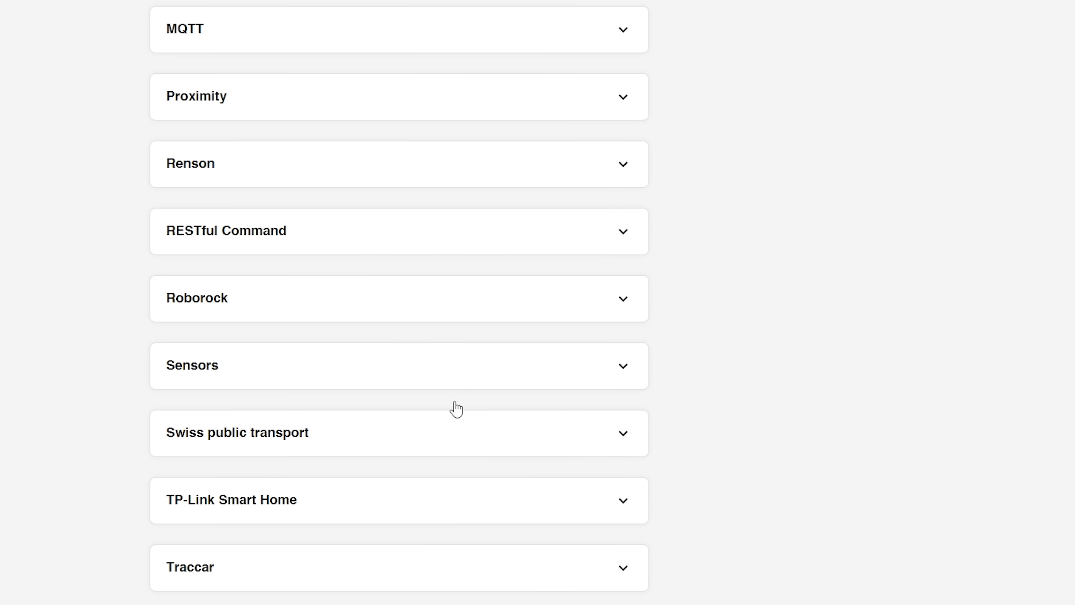
pyautogui.click(451, 281)
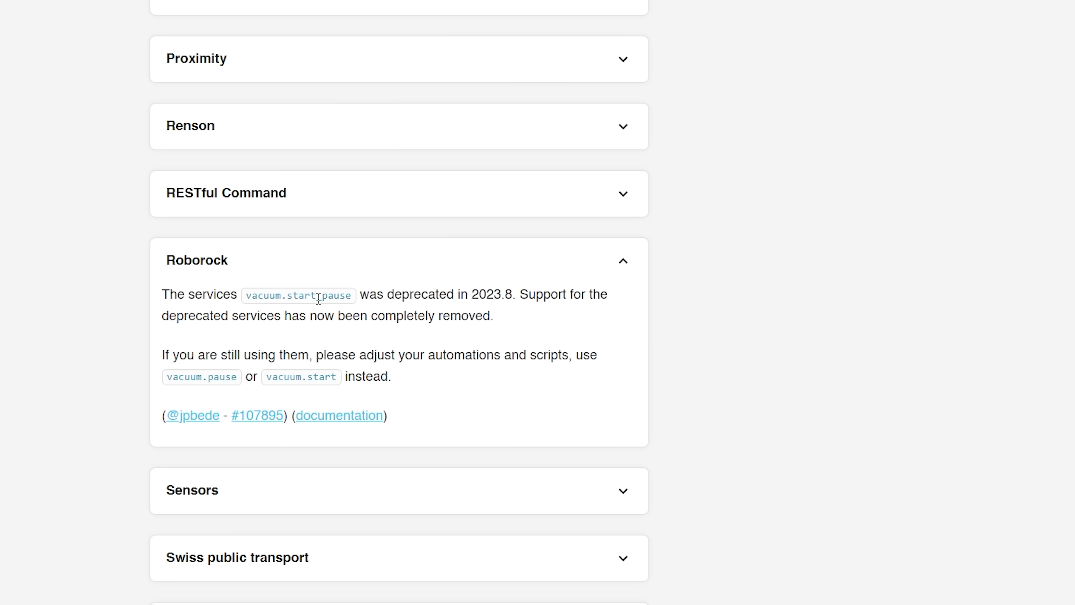
pyautogui.click(620, 271)
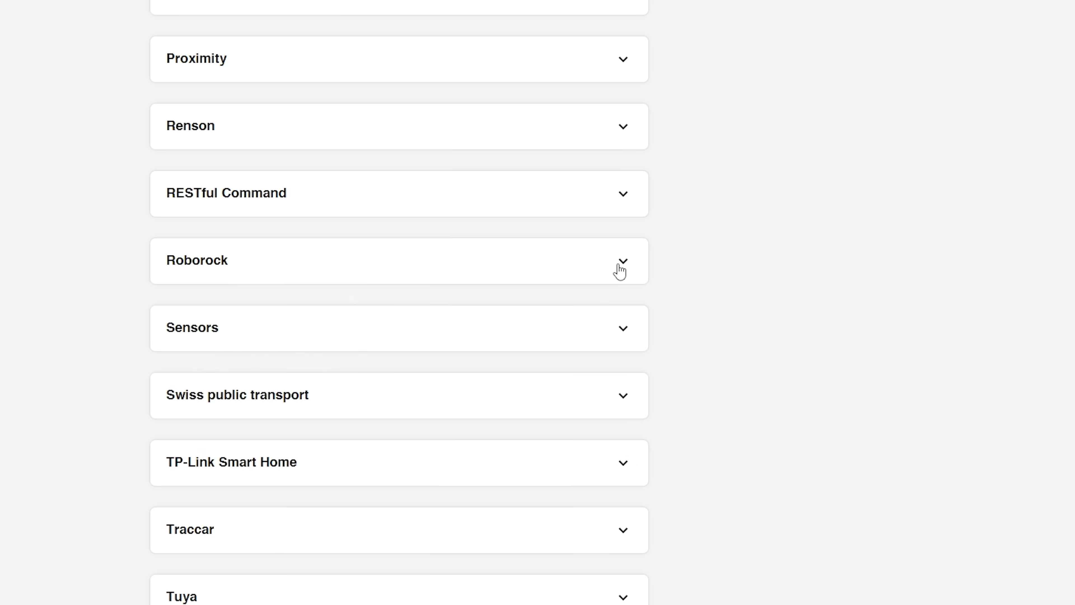
pyautogui.scroll(-4, 409, 421)
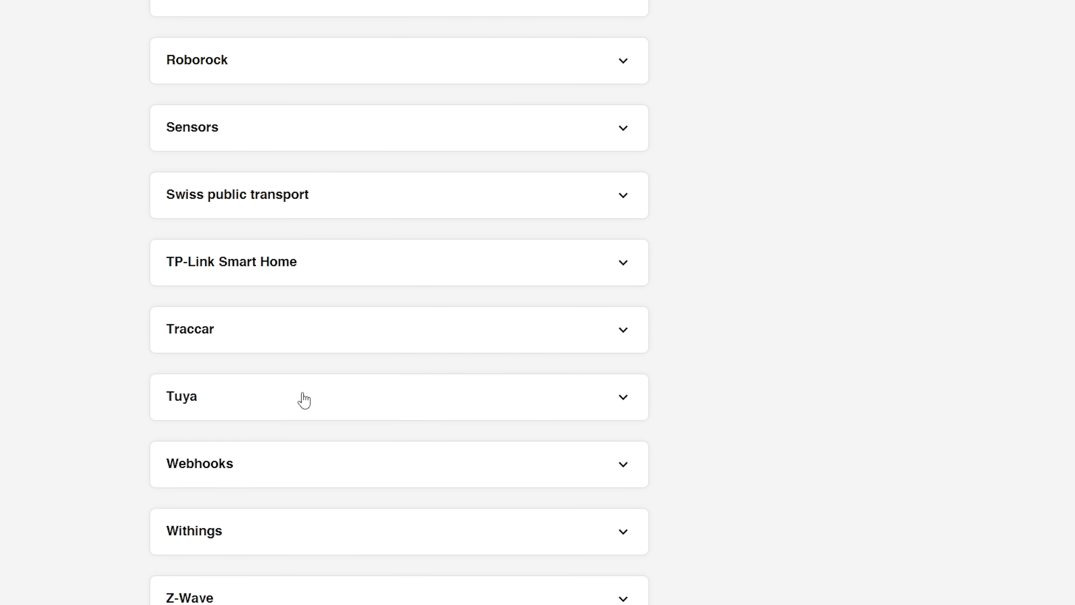
pyautogui.click(297, 402)
pyautogui.scroll(-6, 405, 463)
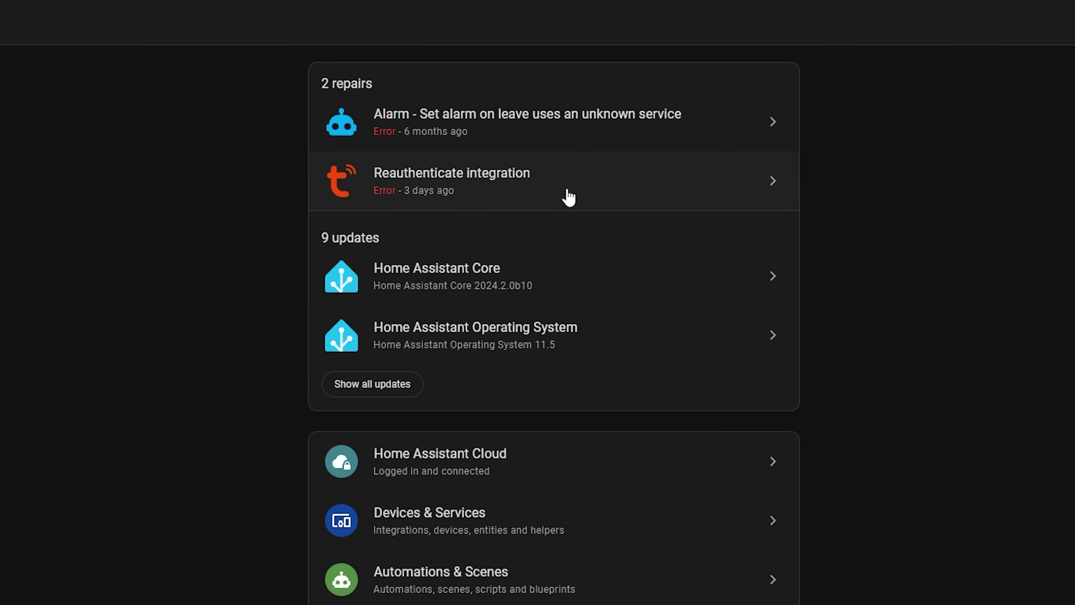
# Open the Tuya 'Reauthenticate integration' repair to get the user code dialog.
pyautogui.click(572, 195)
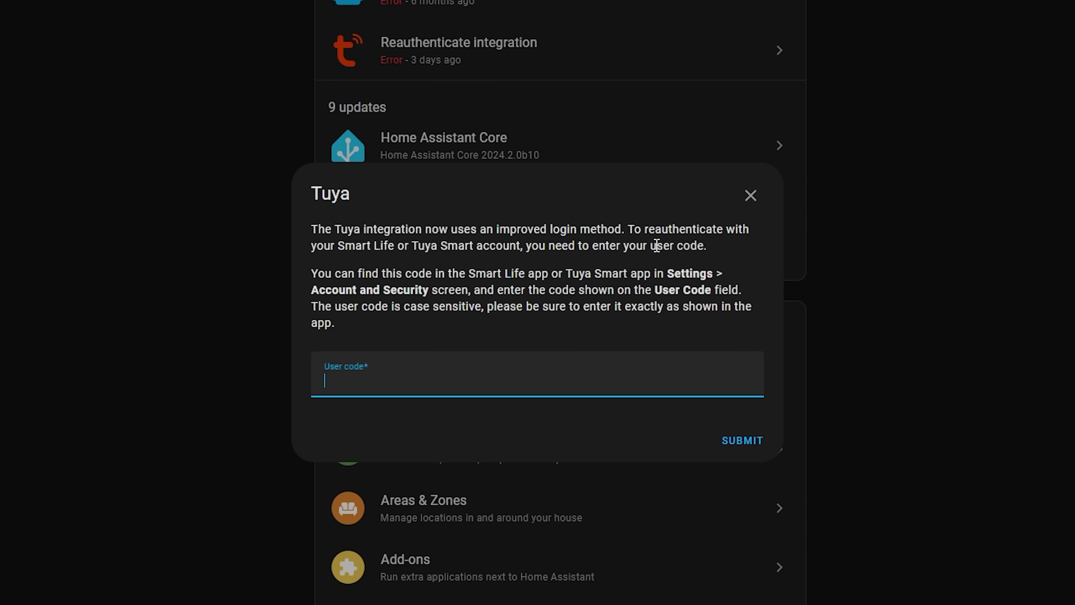